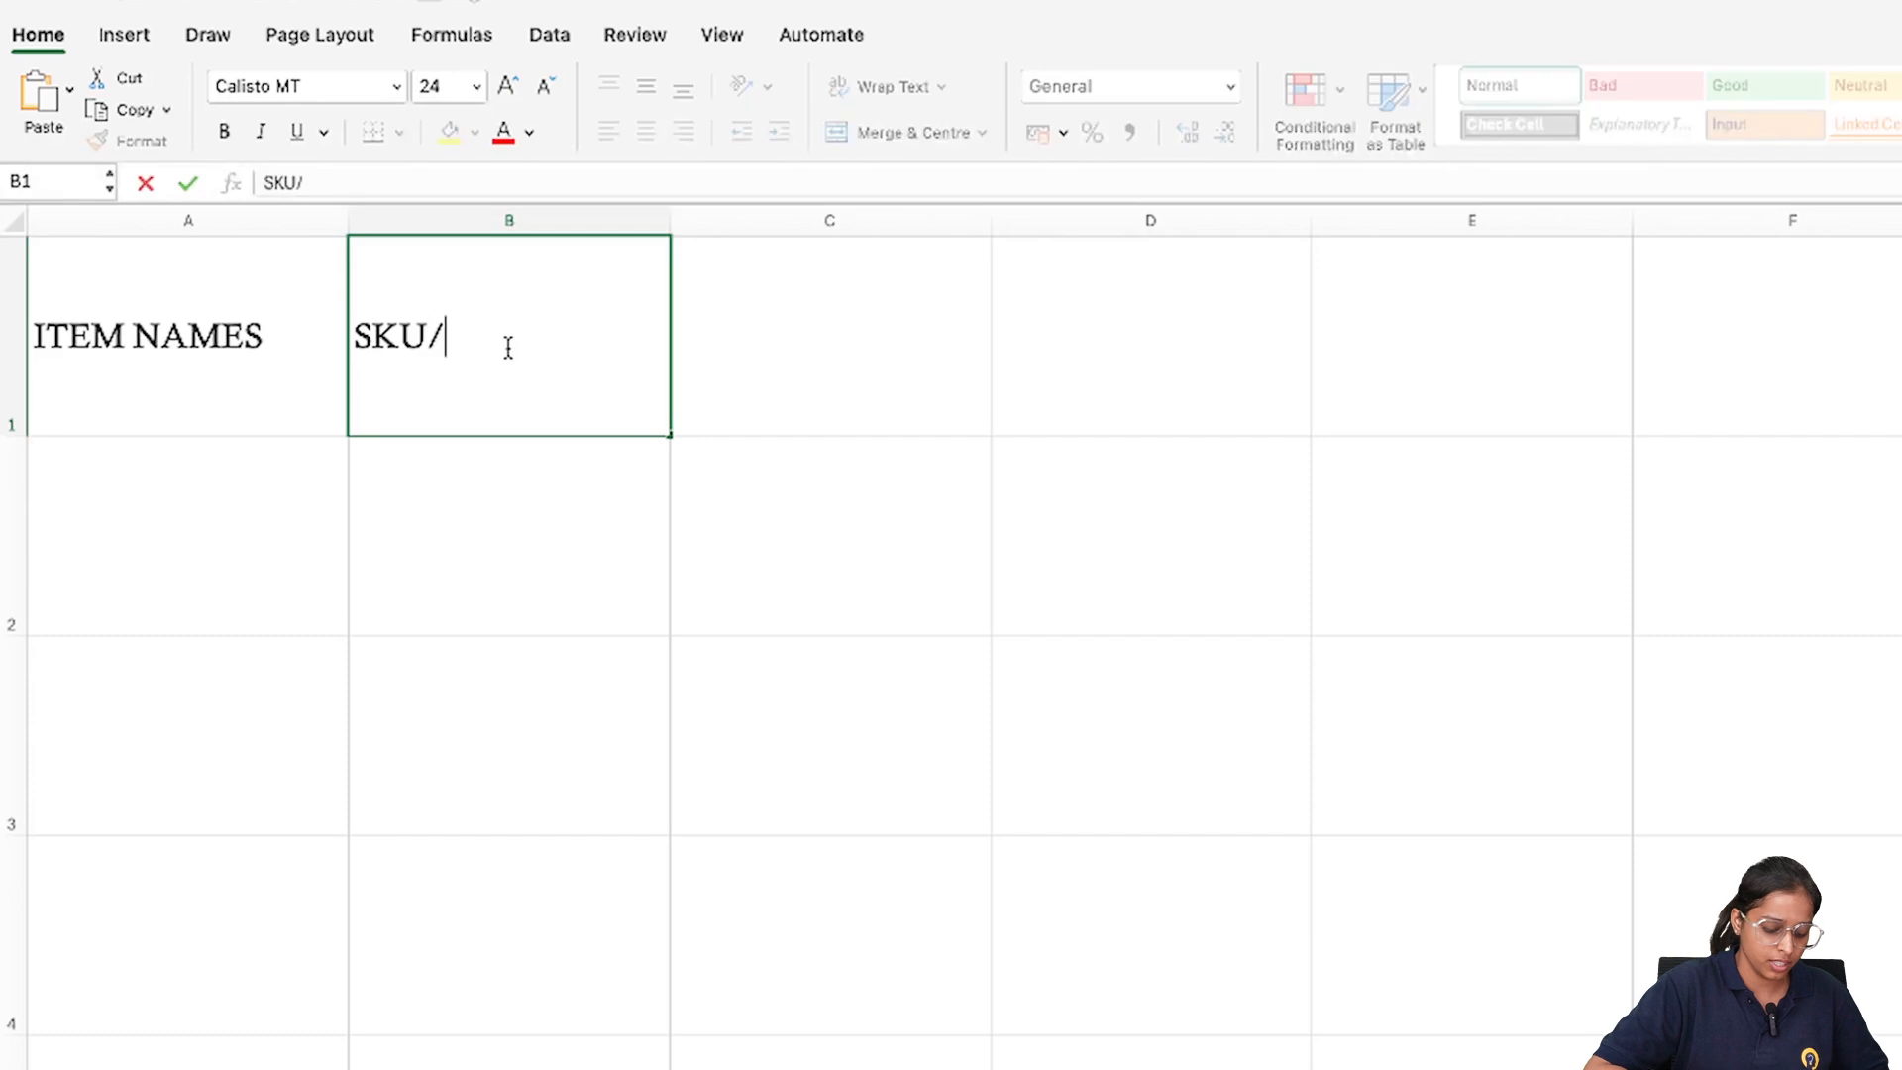
Complete the B1 heading as SKU/Codes and list Apple, Pear, Banana, Kiwi and Lichi under ITEM NAMES in A2 to A6
type("Codes")
left_click(242, 527)
type("Apple")
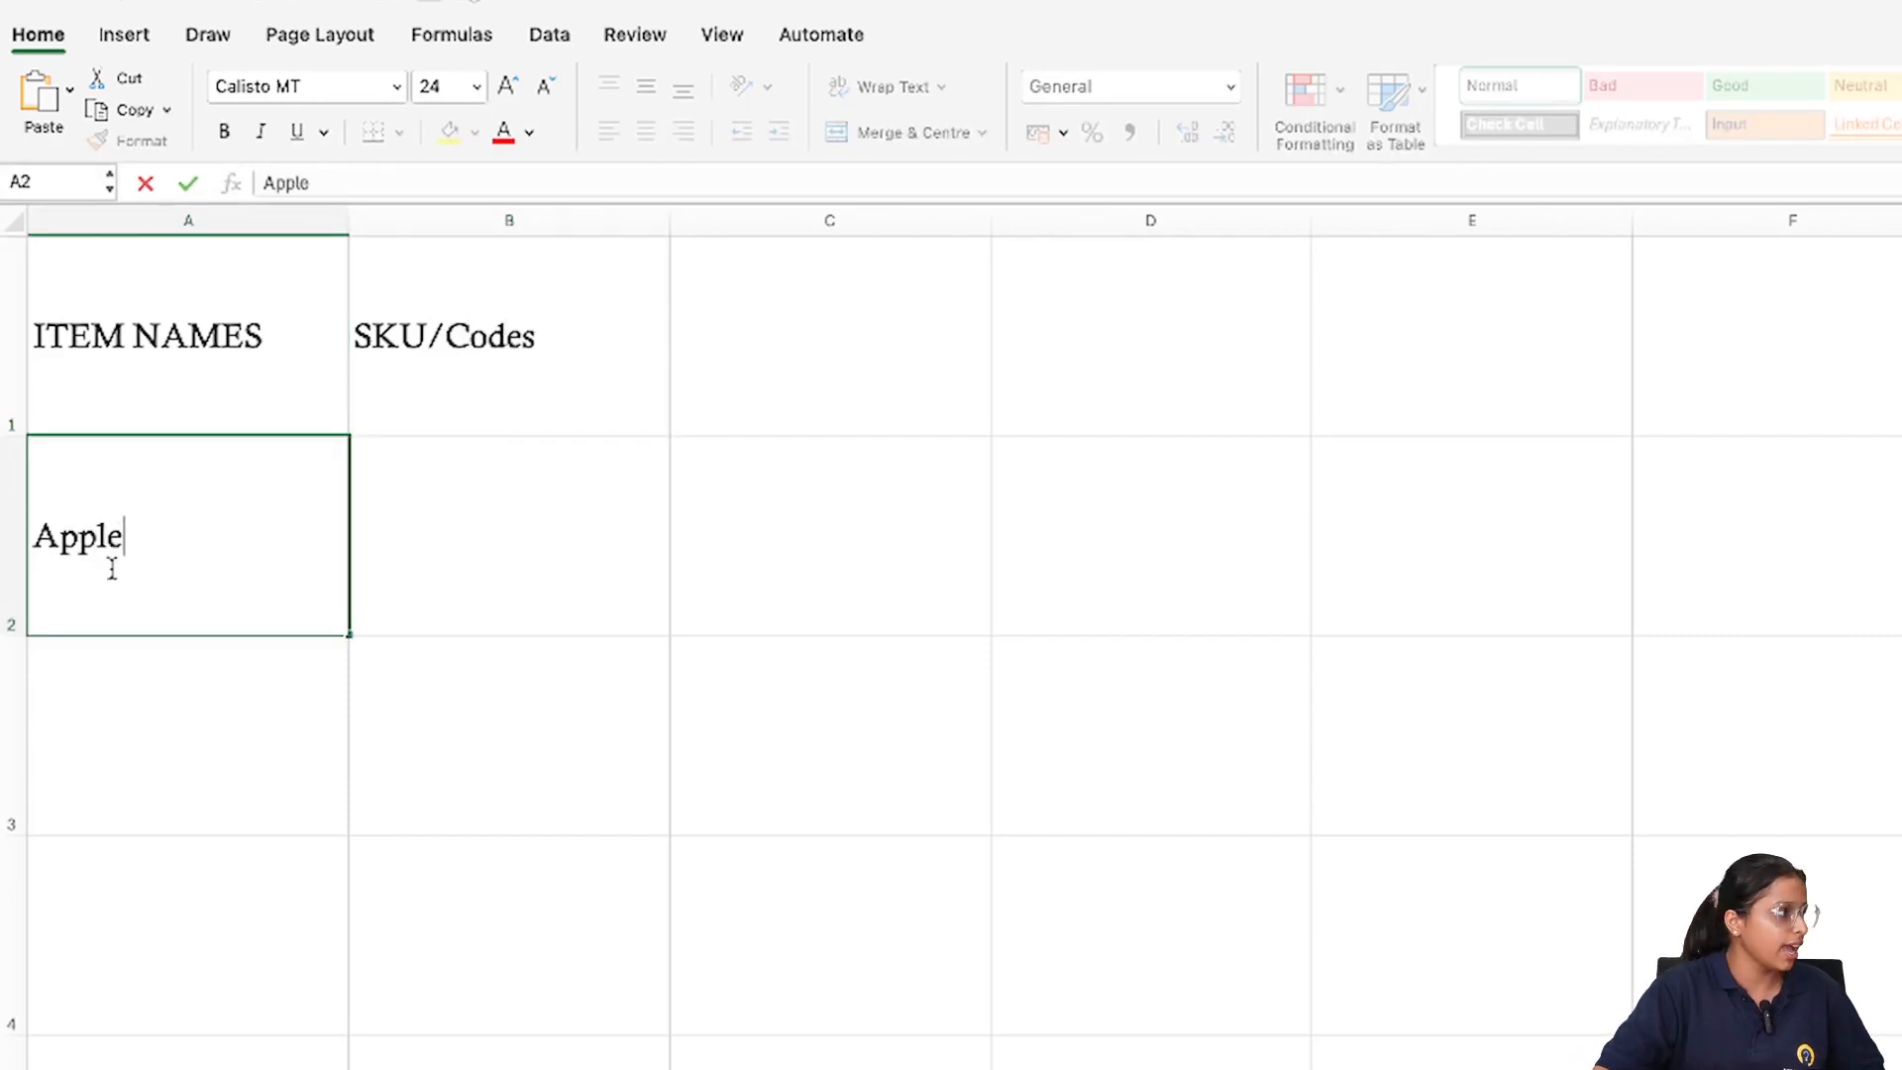
key("Return")
type("Pear")
key("Return")
type("Banana")
key("Return")
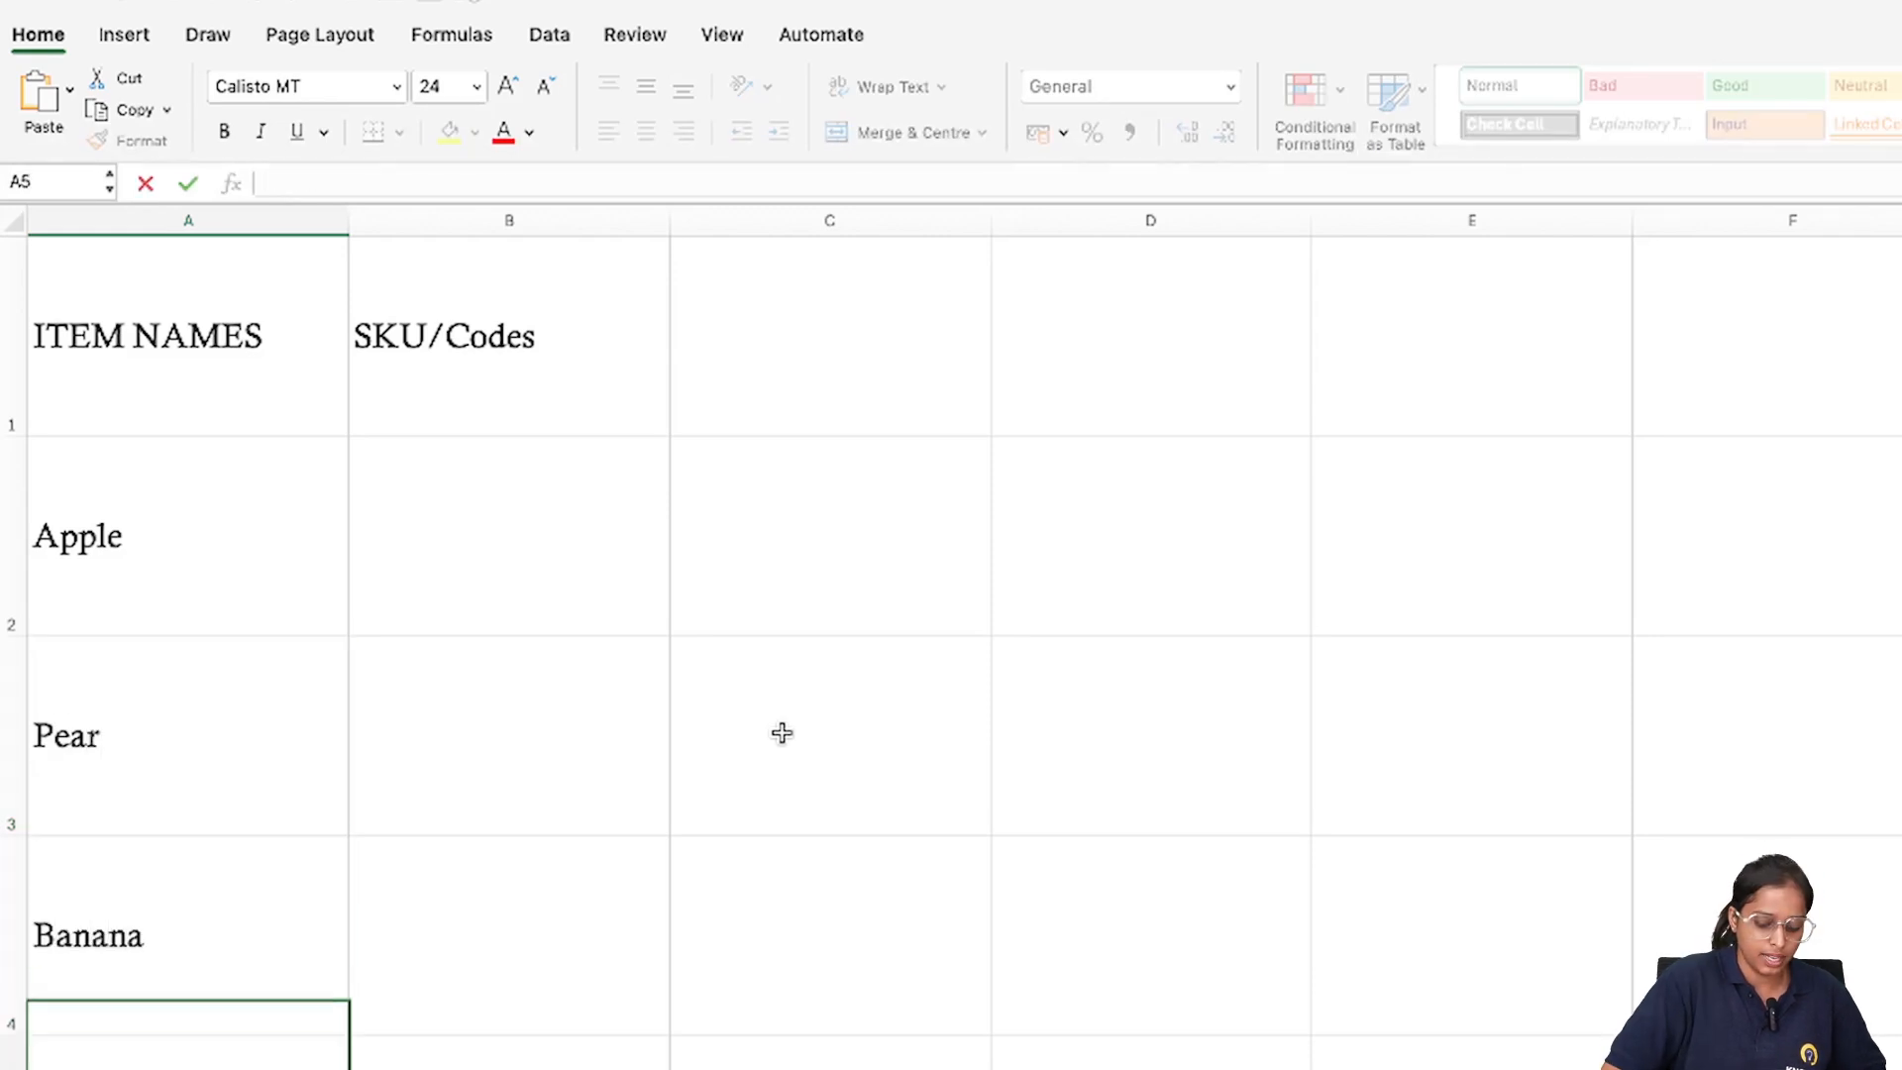
type("Kiwi")
key("Return")
type("Lichi")
Enter the SKU codes 325345, 686985, 46774654, 2454246 and 2452625 in B2 to B6 for the five fruits
double_click(508, 482)
type("325345")
left_click(515, 355)
type("686985t4")
key("BackSpace")
key("BackSpace")
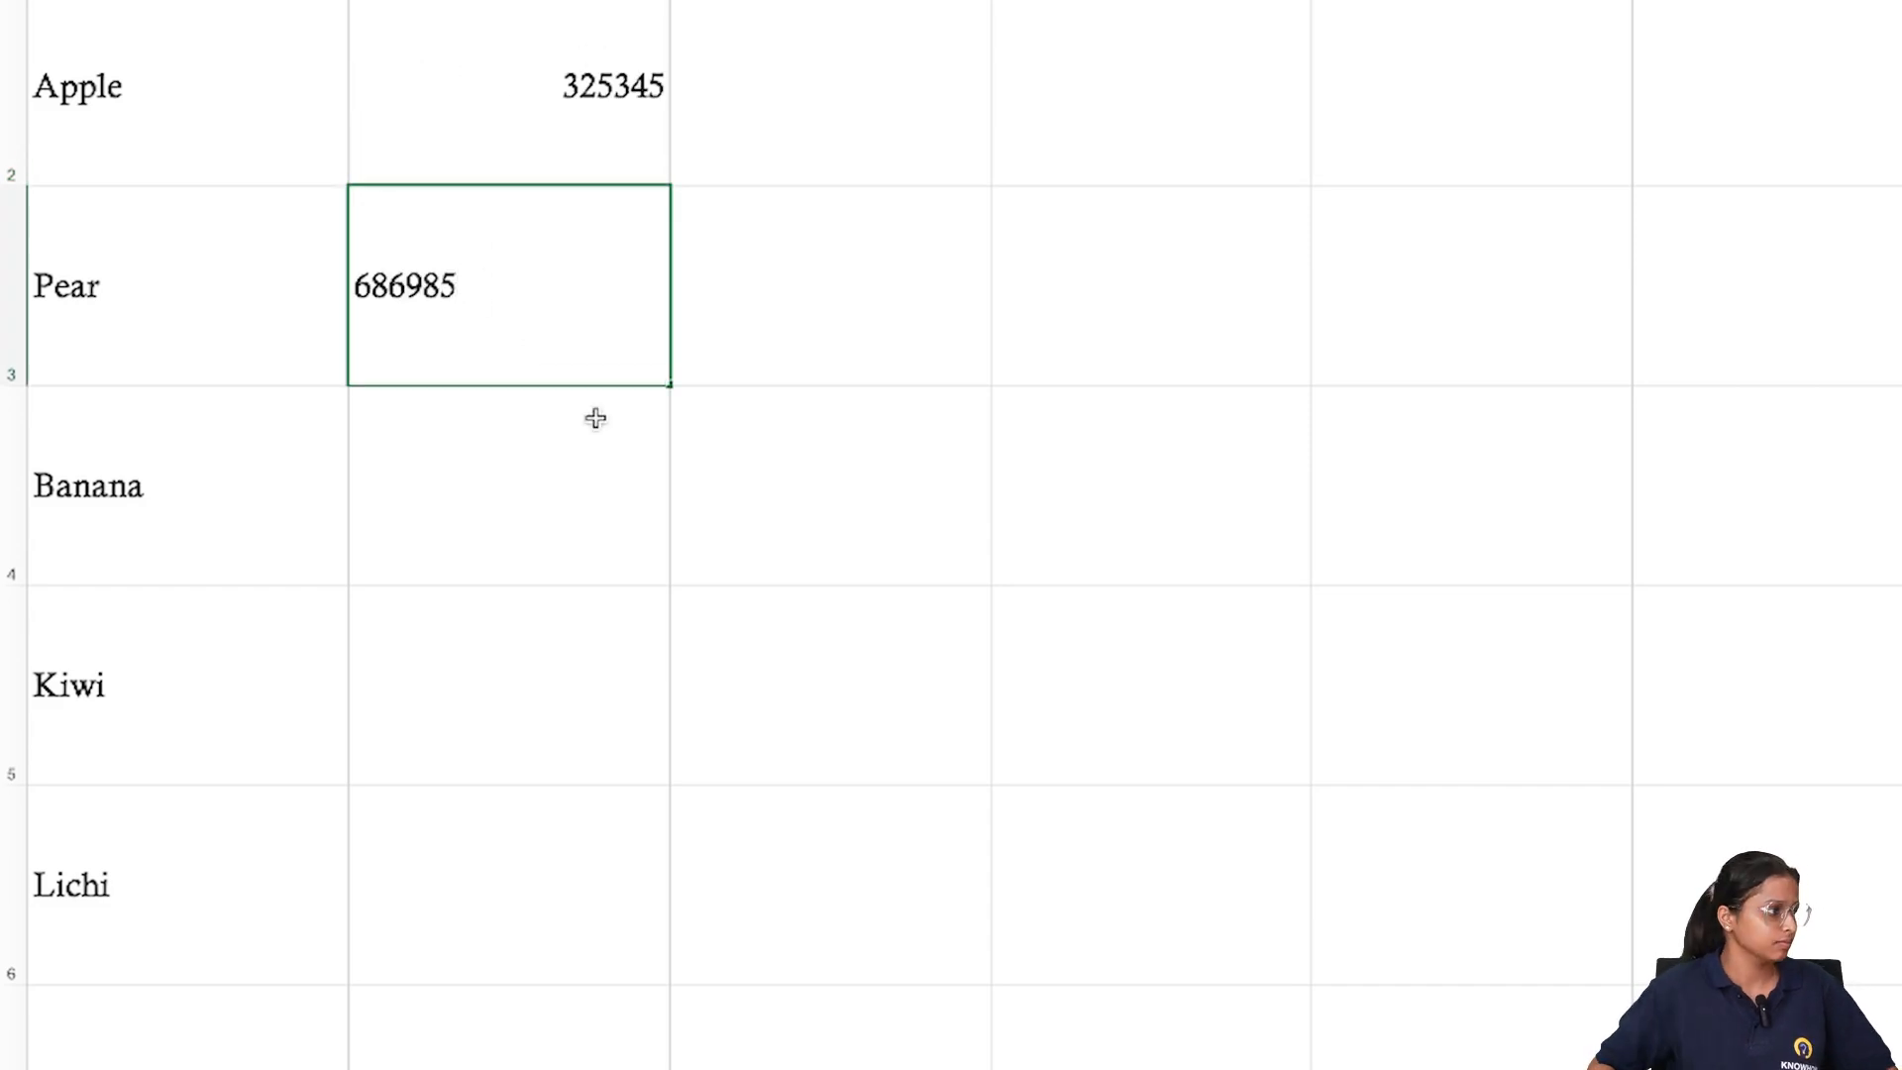
left_click(582, 497)
type("46774654")
left_click(484, 666)
type("2454246")
left_click(433, 883)
type("2452625")
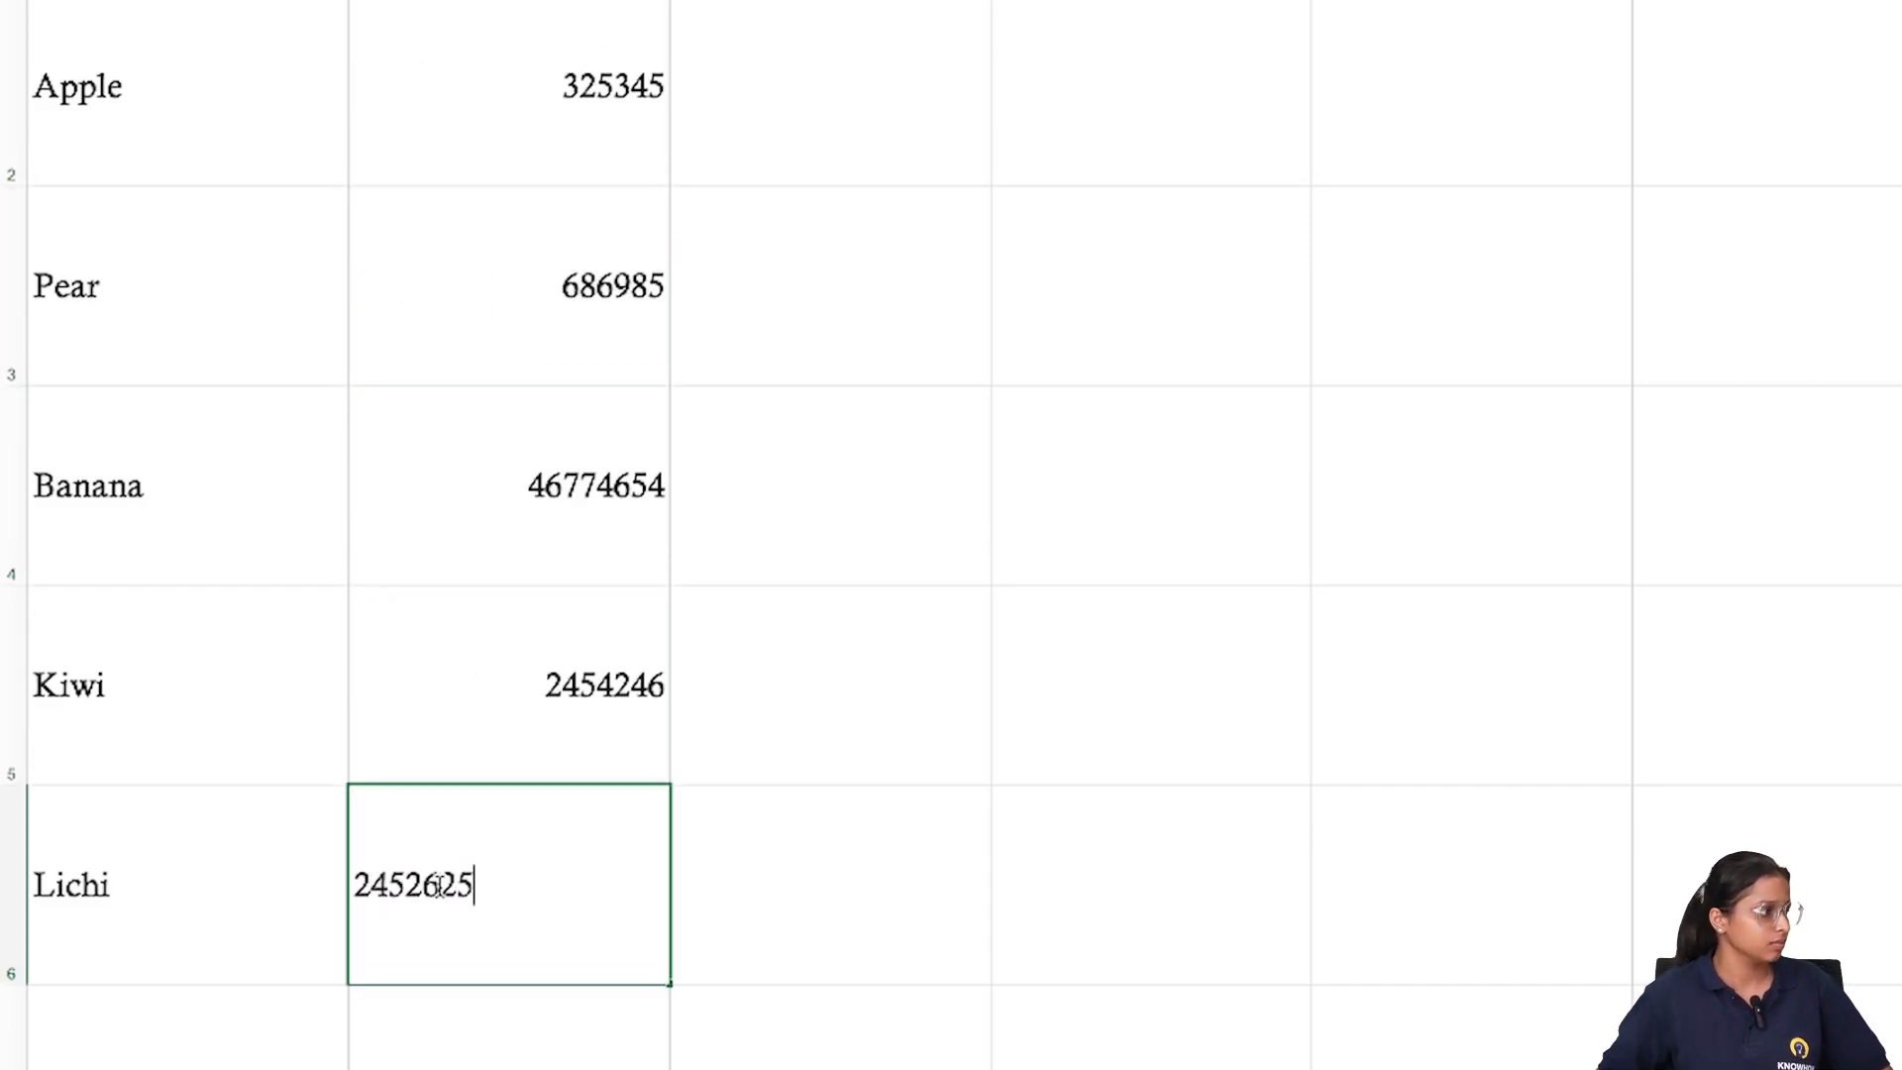
left_click(835, 917)
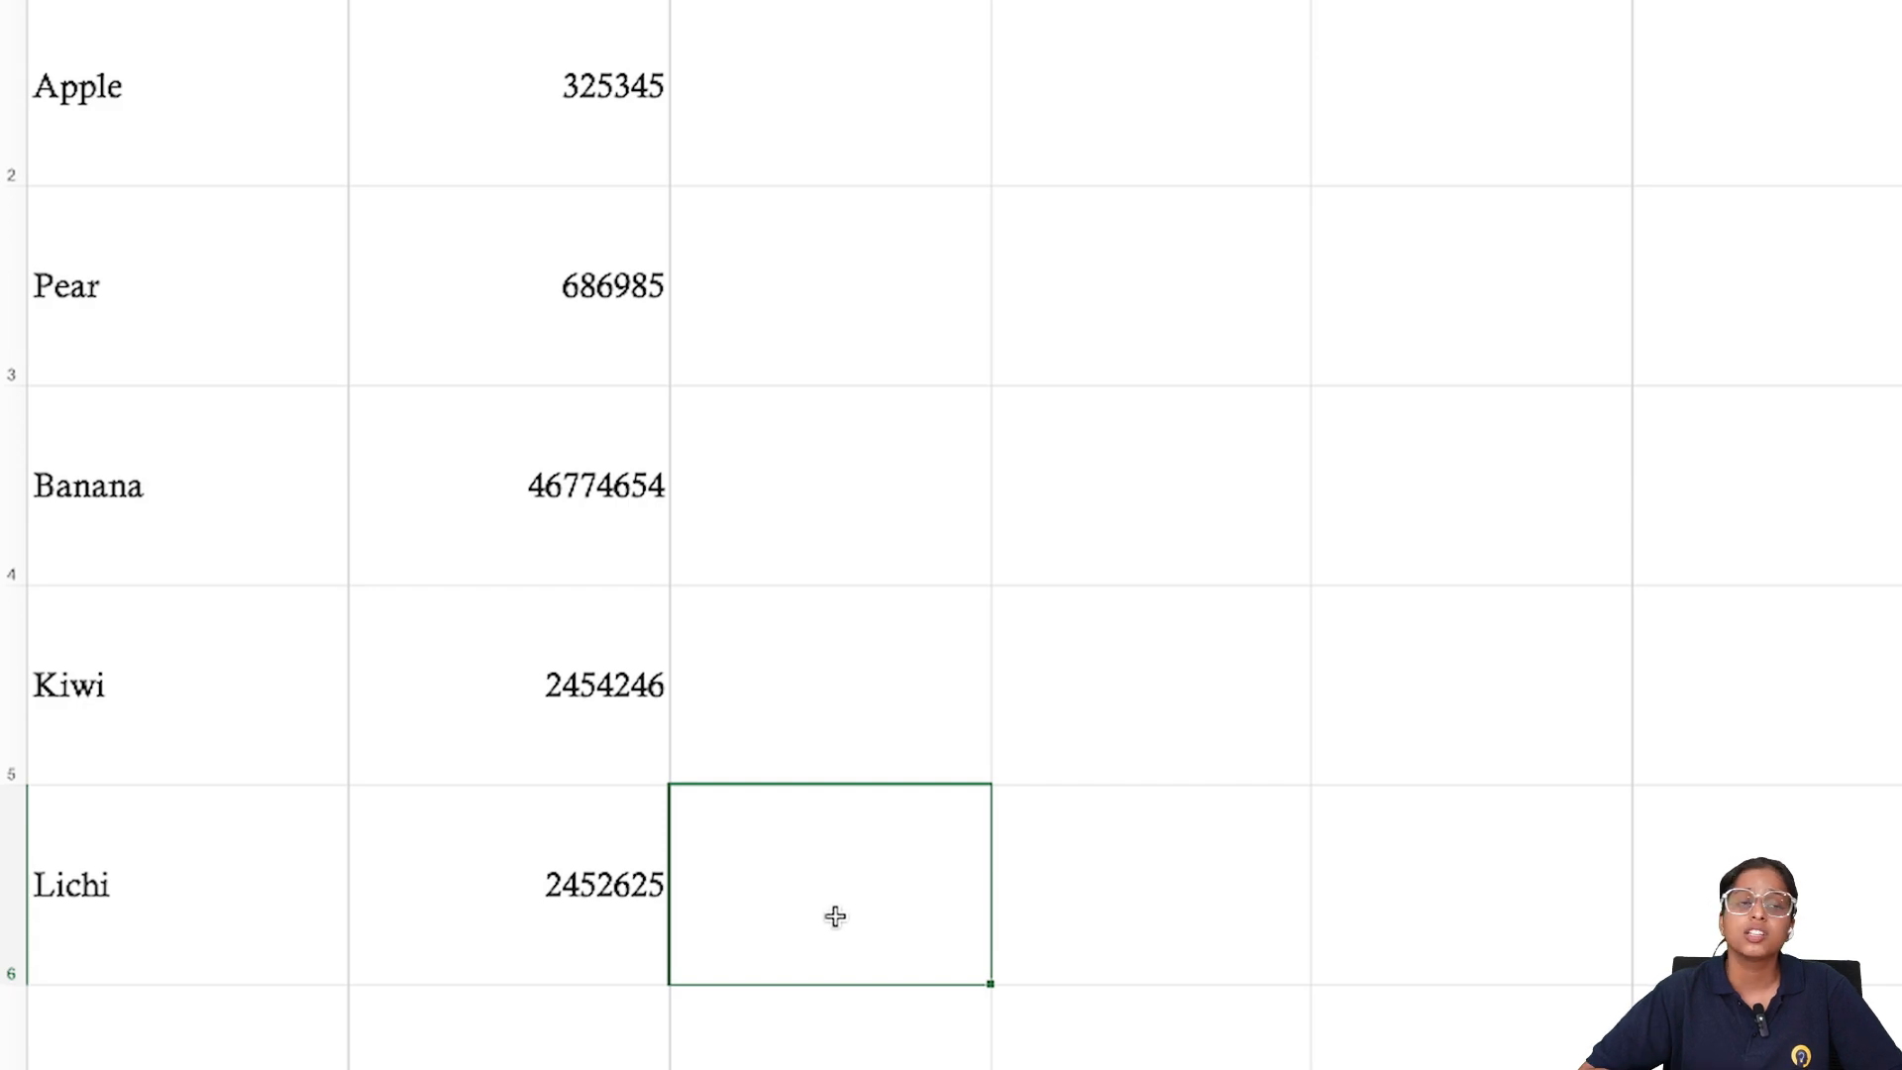
Enter example codes off to the side of the table: SKU-123 in E3 and 123 3432 in F3
left_click(1323, 337)
type("SKU-123")
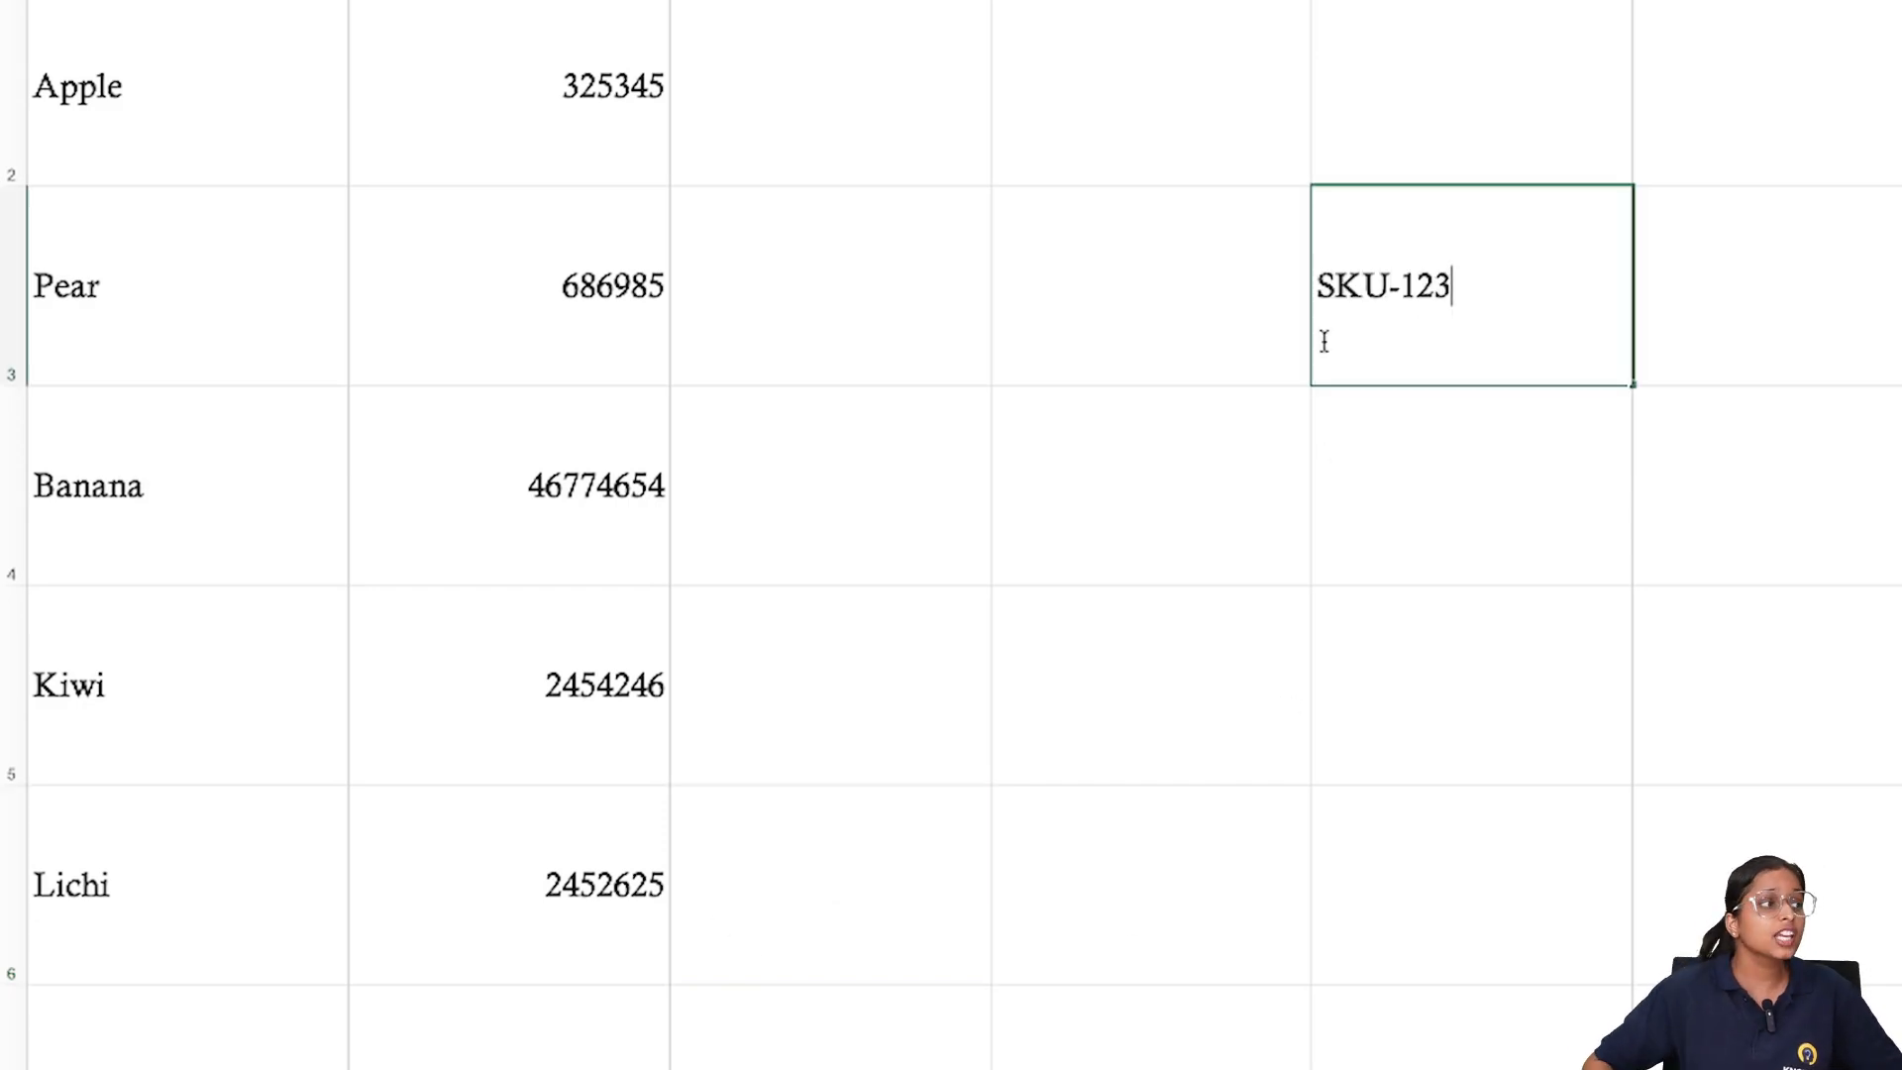
left_click(1706, 257)
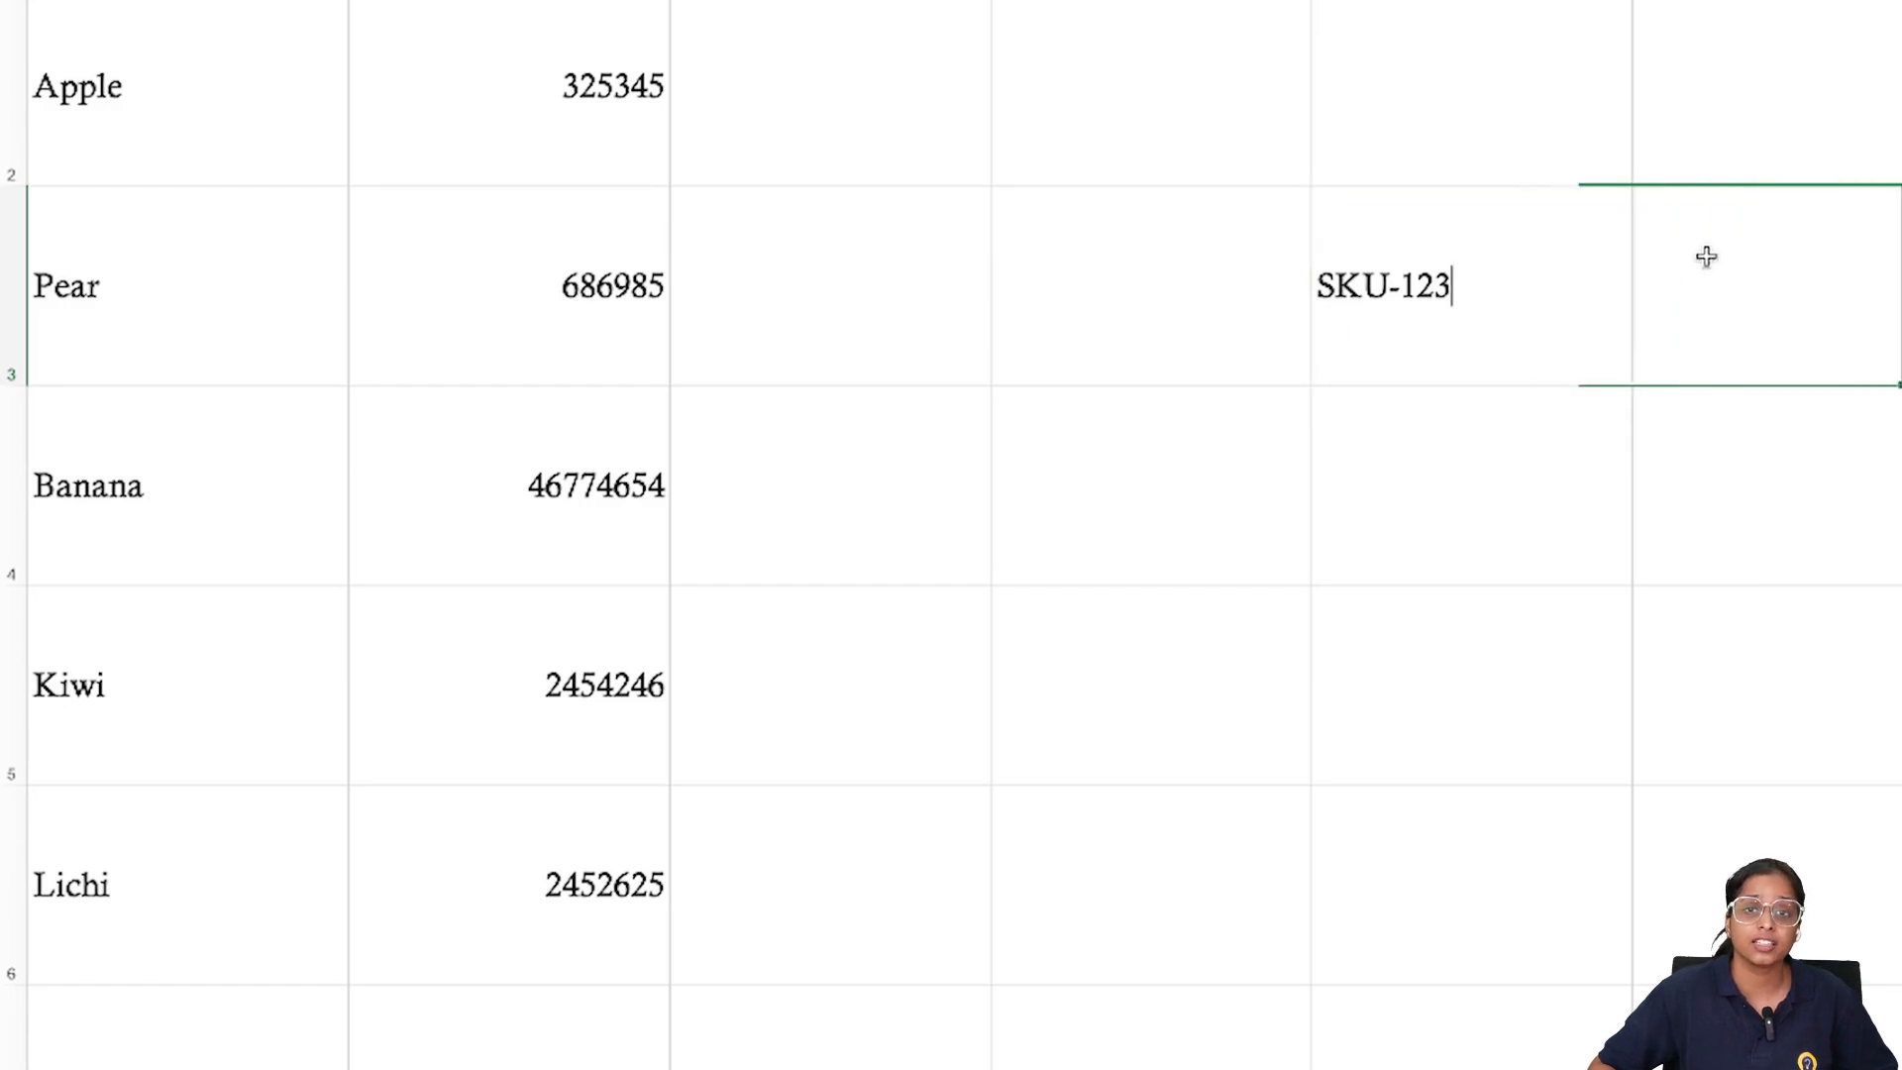
double_click(1706, 257)
type("123 3432")
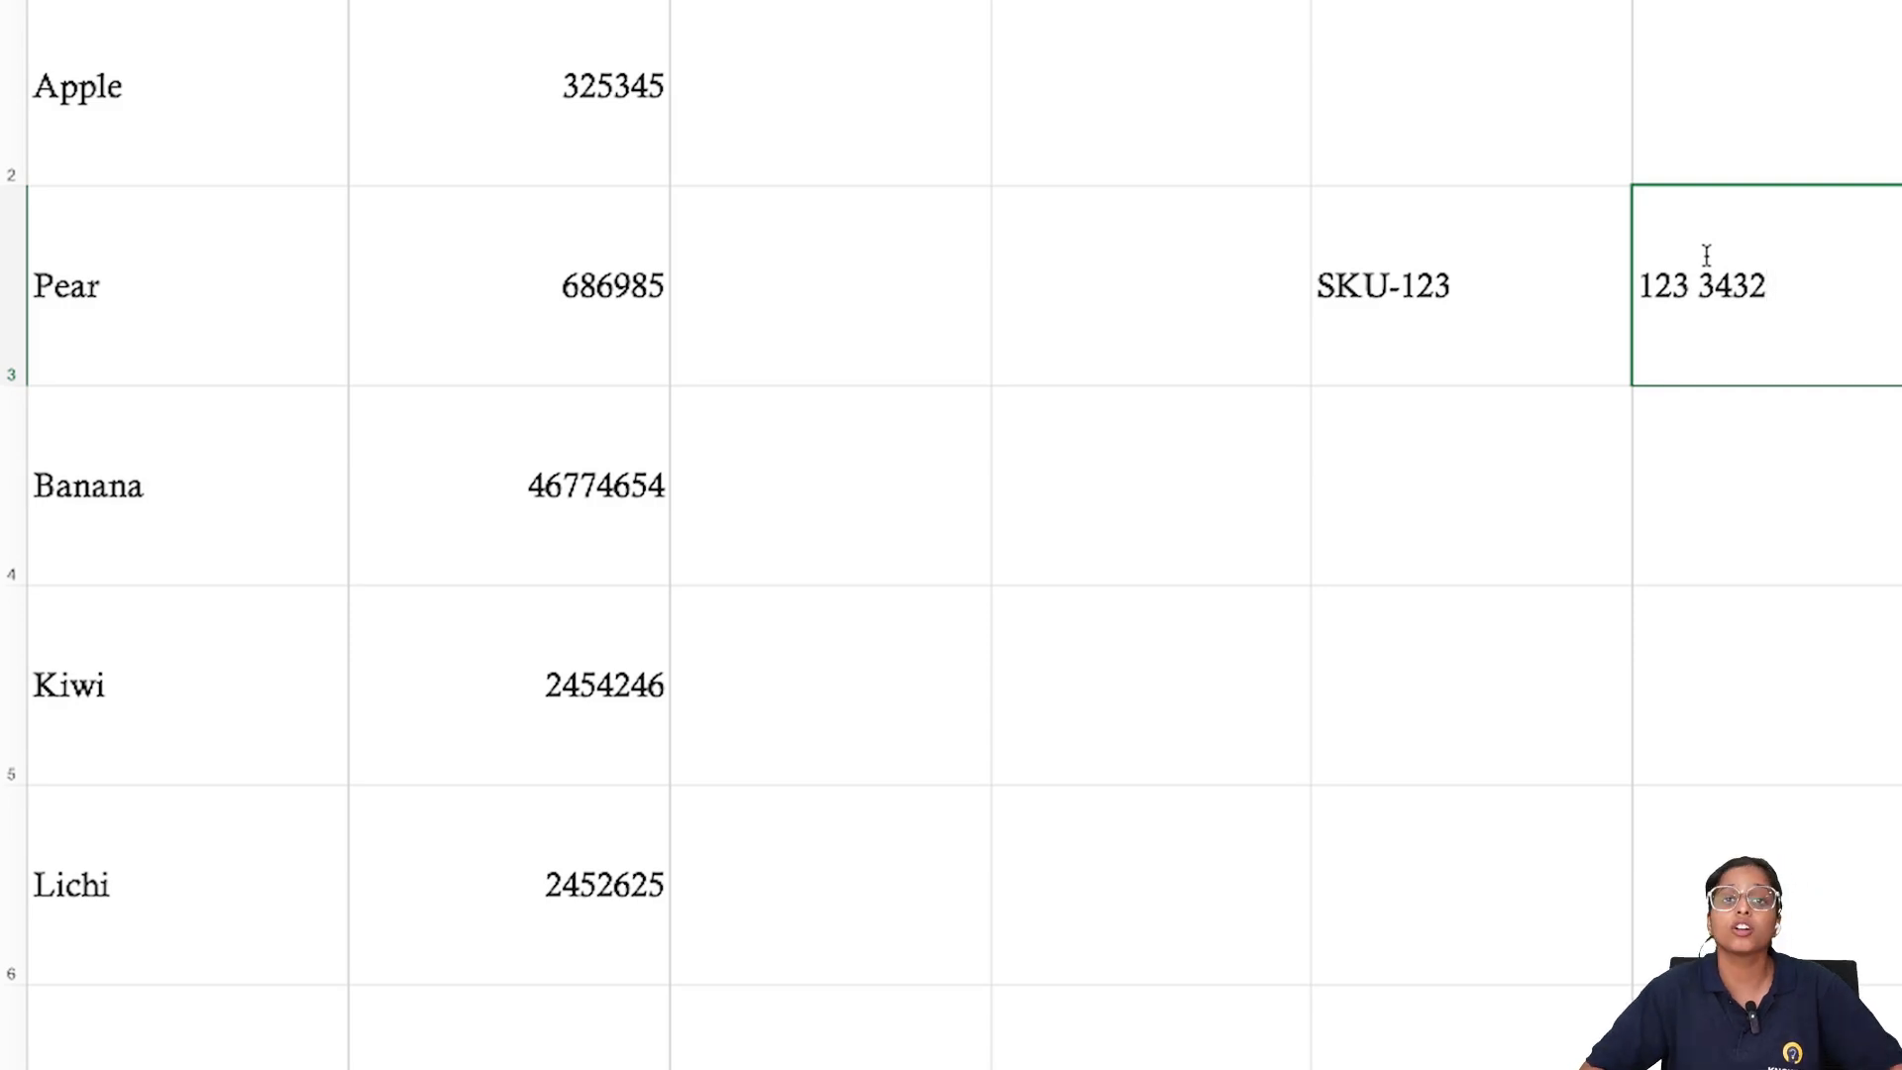
Clear the example codes from cells F3 and E3
key("BackSpace")
key("BackSpace")
key("BackSpace")
key("BackSpace")
key("BackSpace")
key("BackSpace")
key("BackSpace")
key("BackSpace")
double_click(1404, 371)
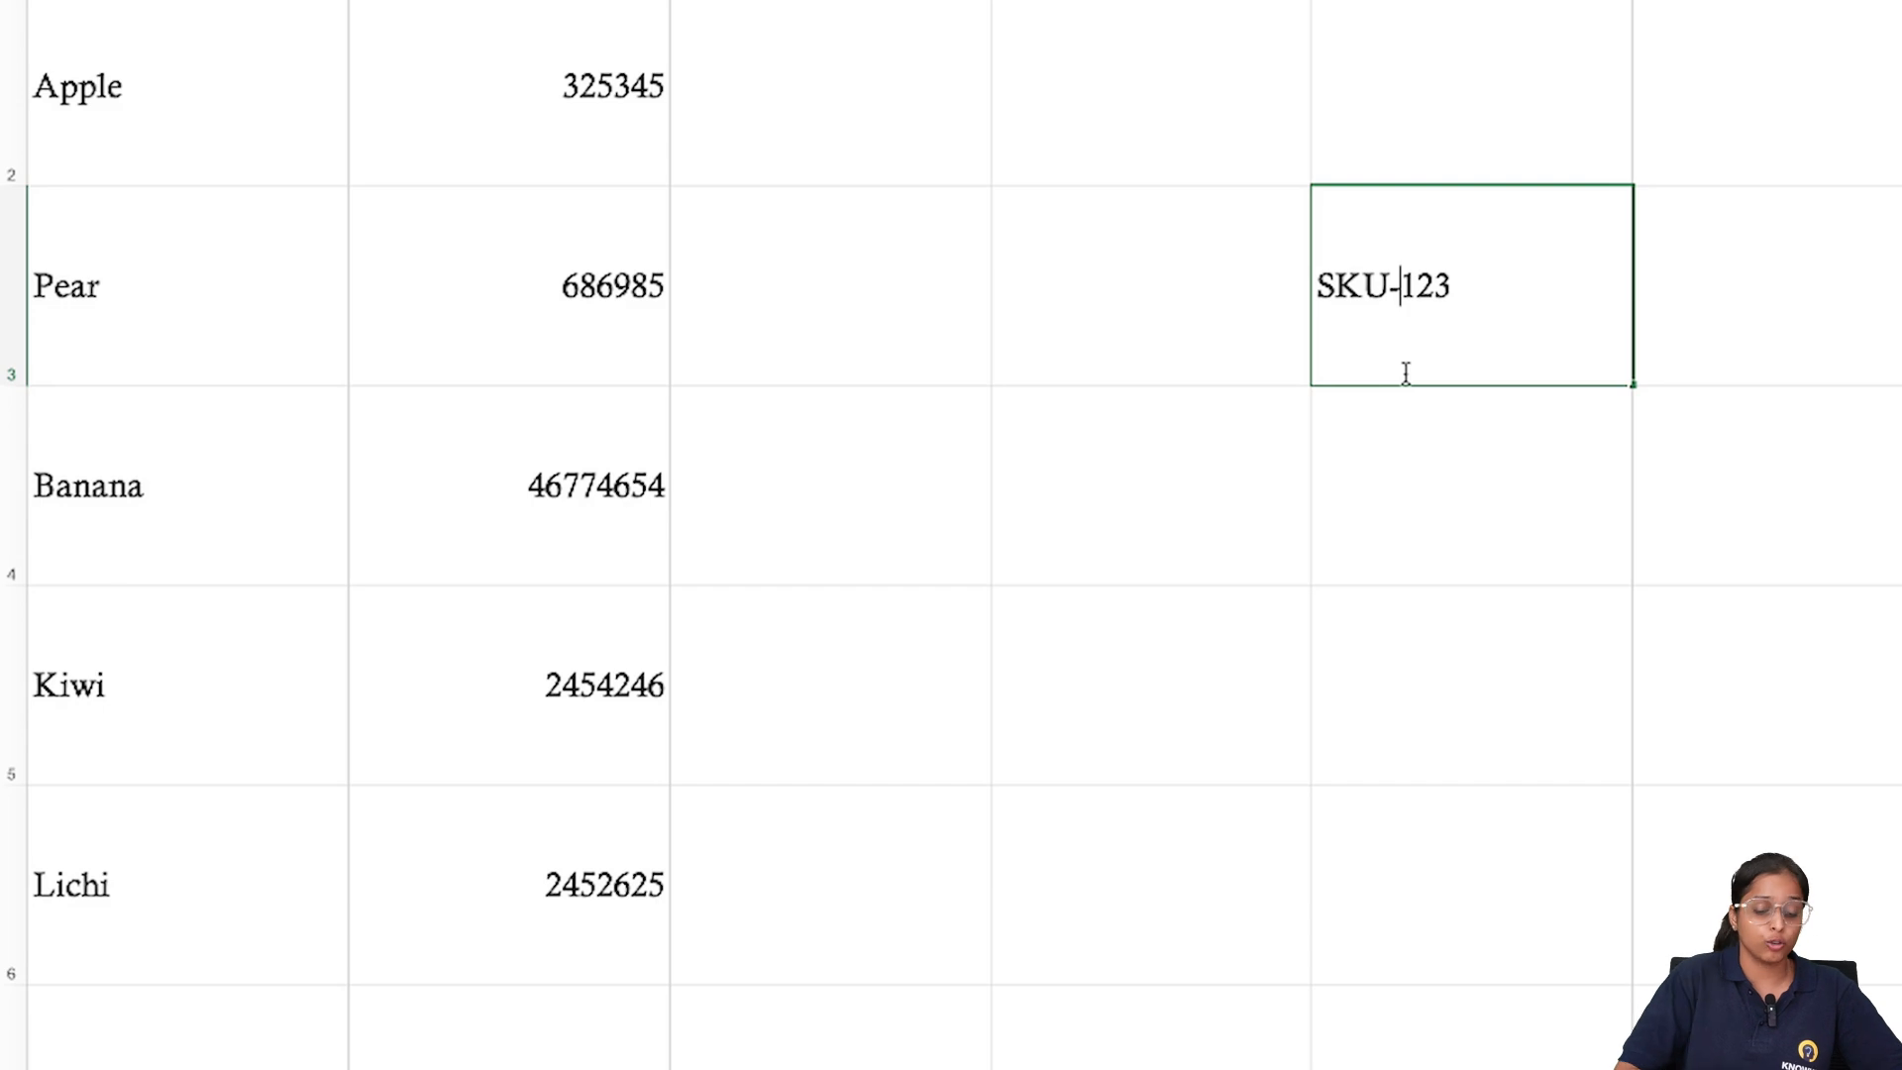
key("super+a")
key("BackSpace")
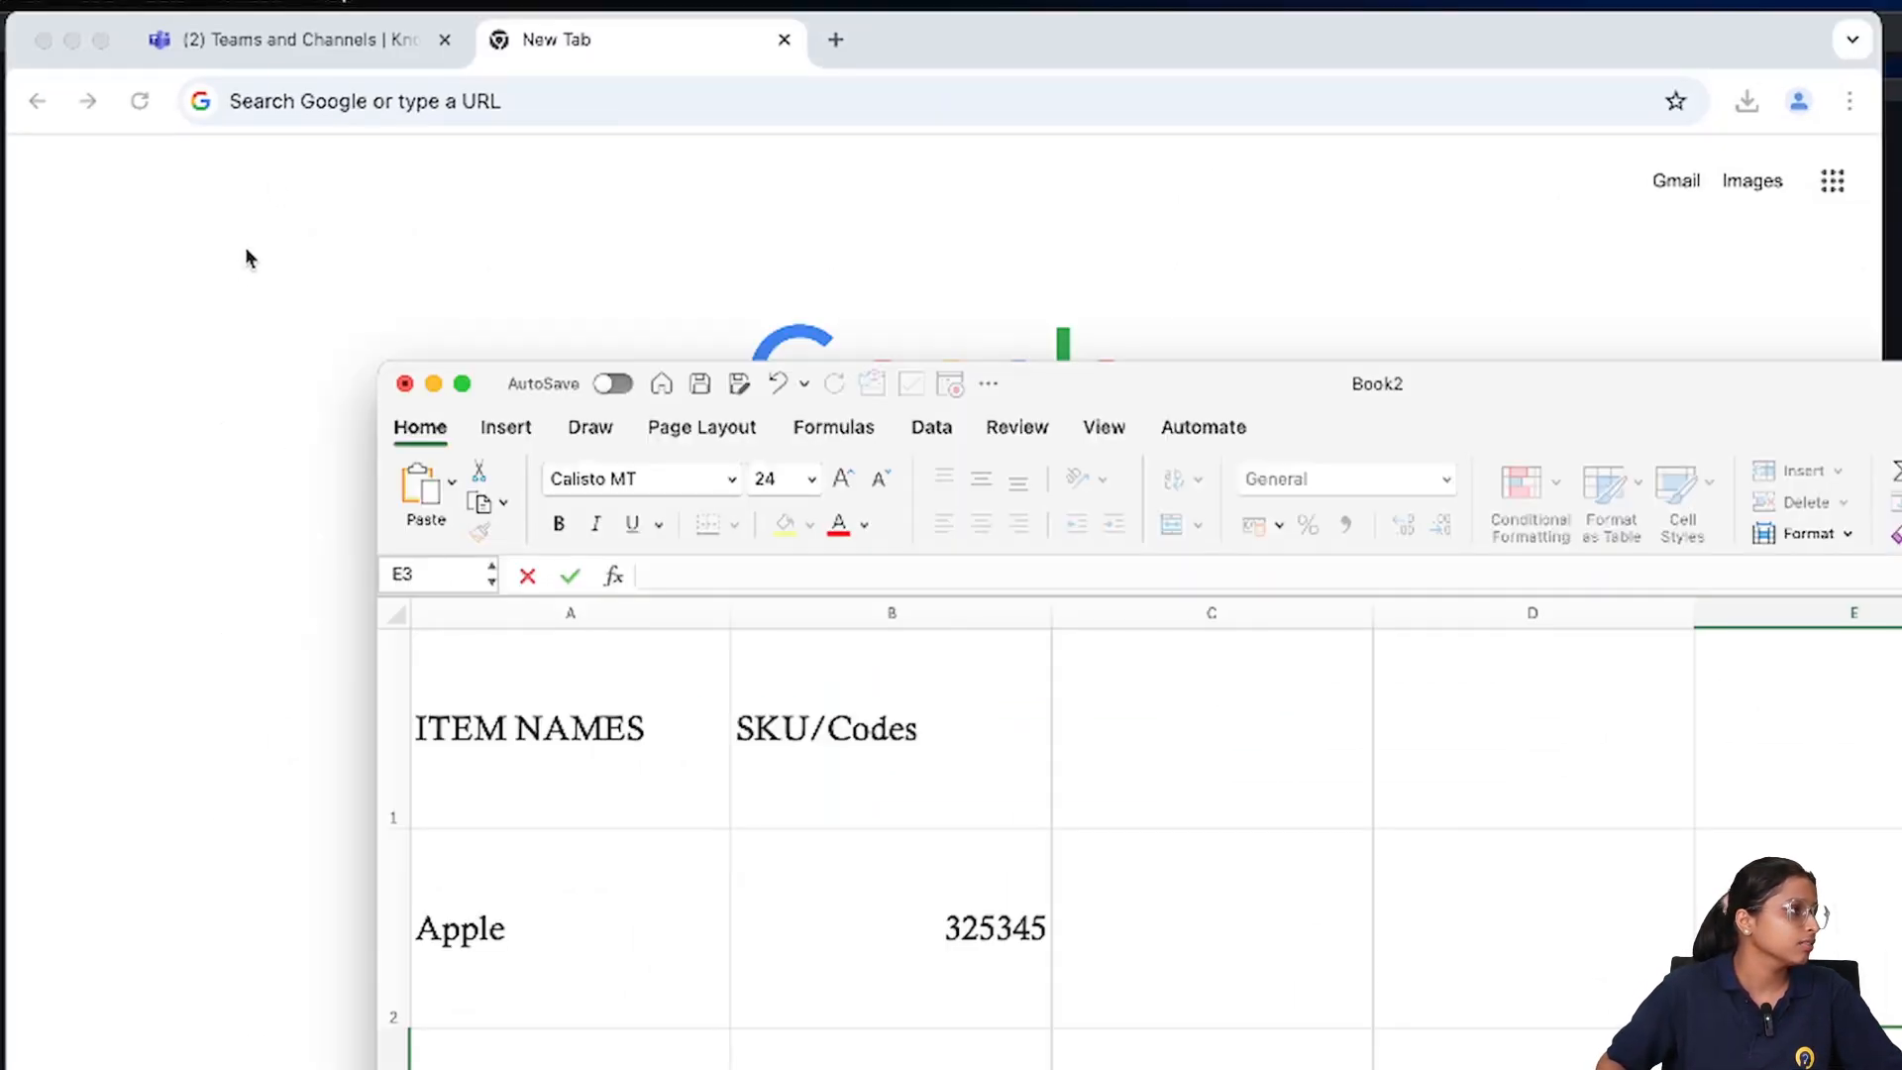
Switch to Chrome, search Google for "idautomation barcode font" and download the Code 39 barcode font demo from IDAutomation
left_click(188, 396)
left_click(100, 39)
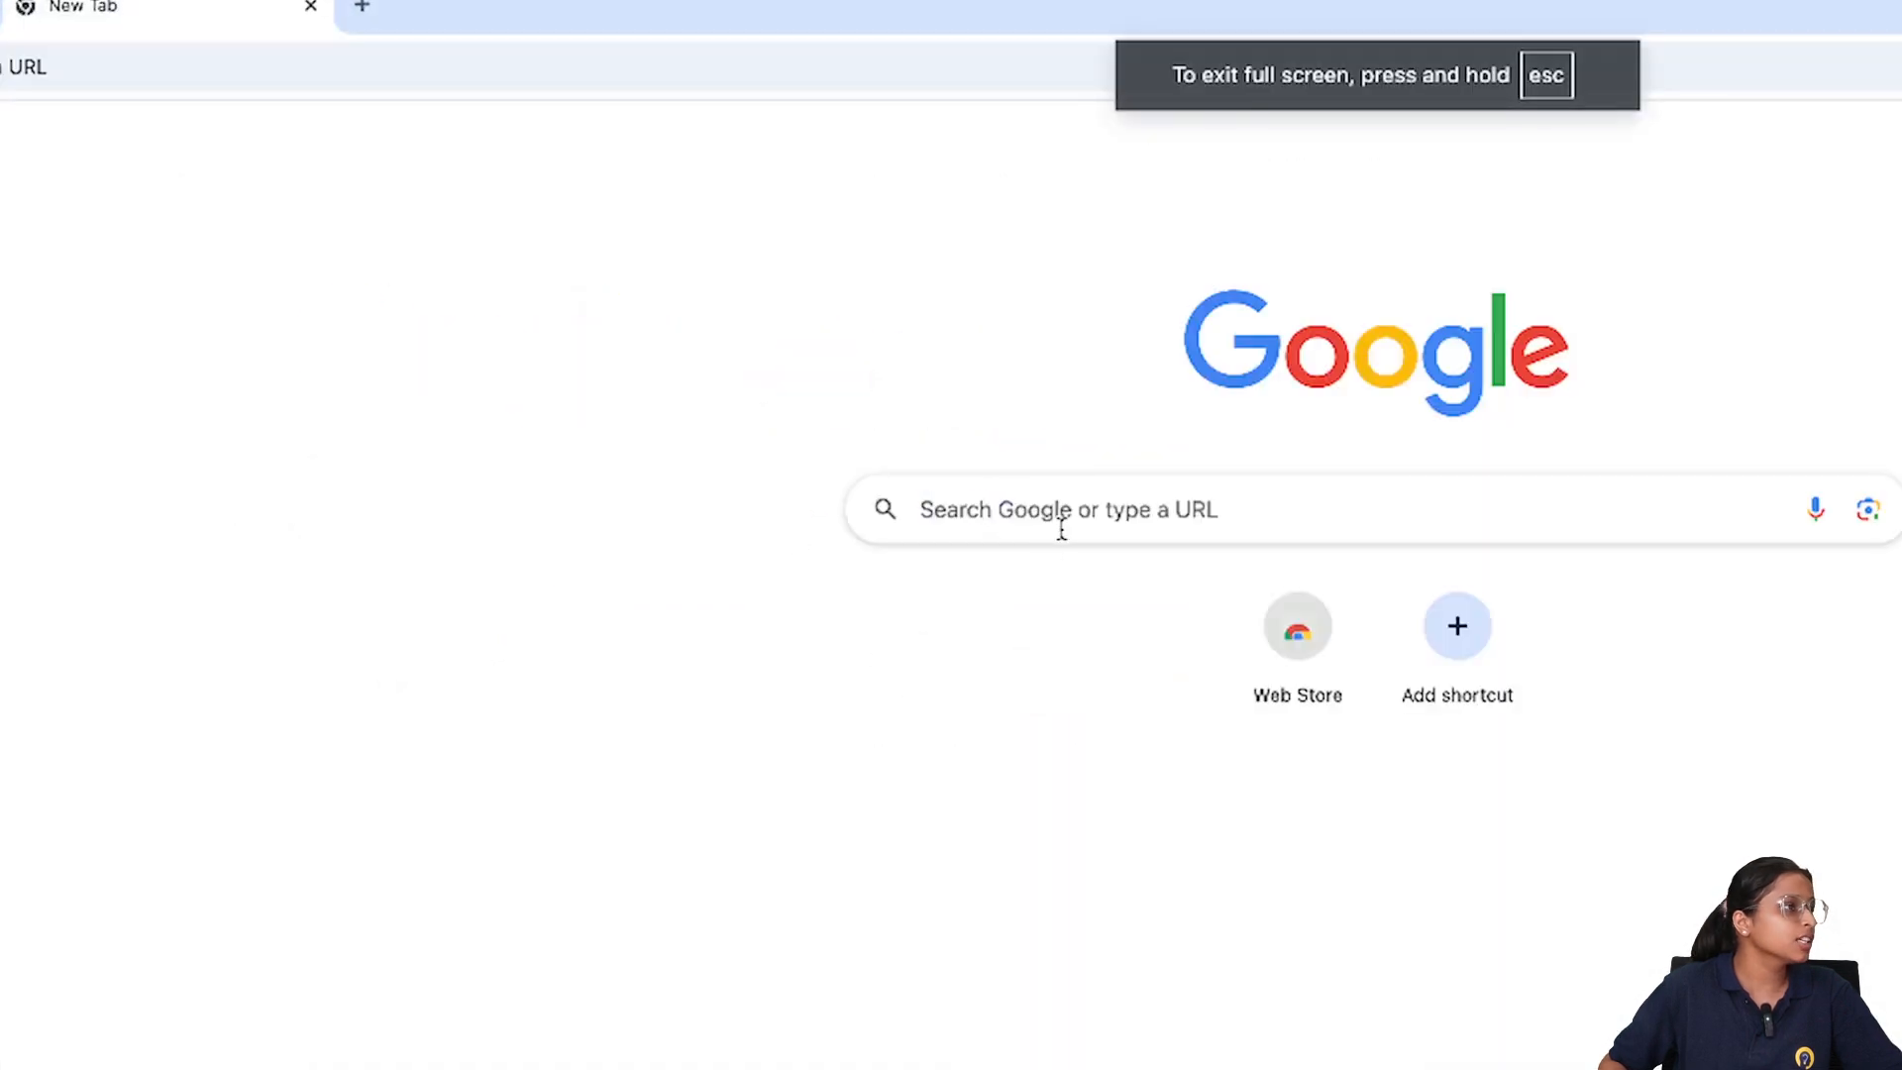
left_click(1060, 528)
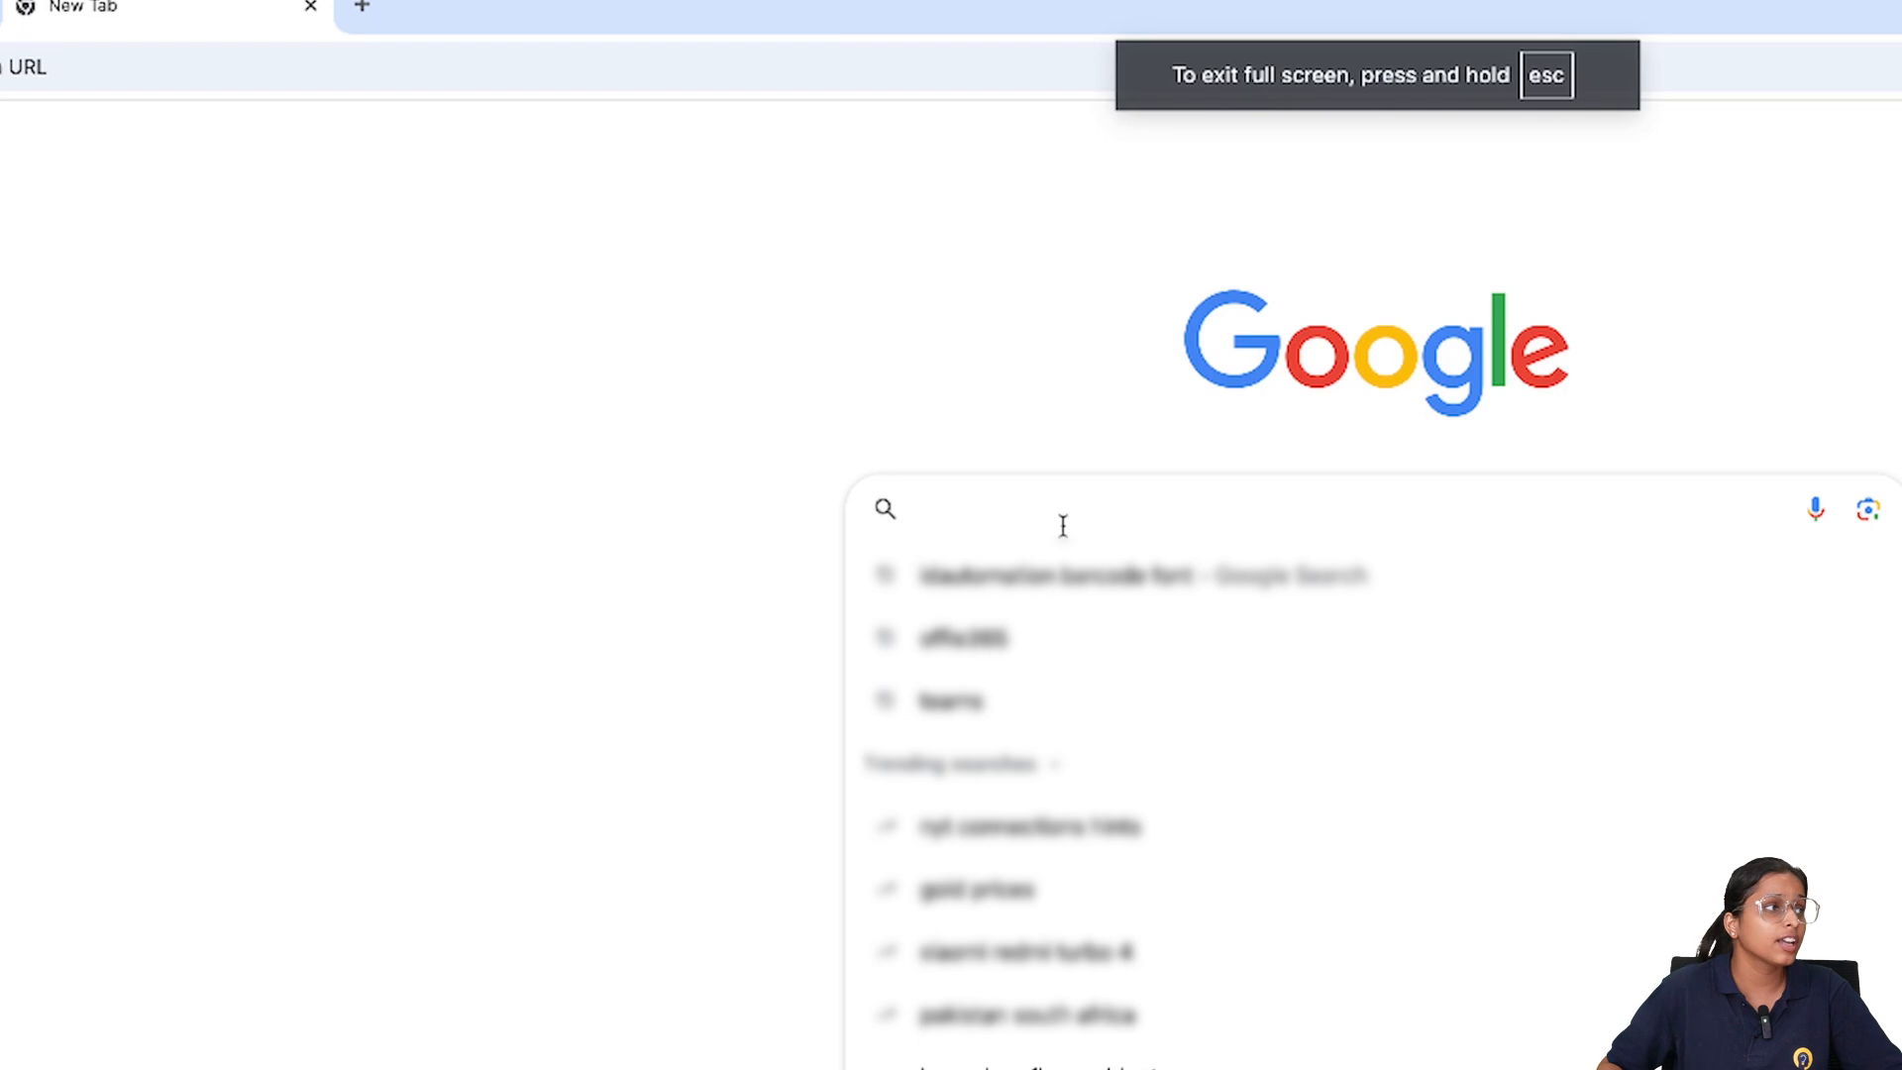
left_click(1064, 595)
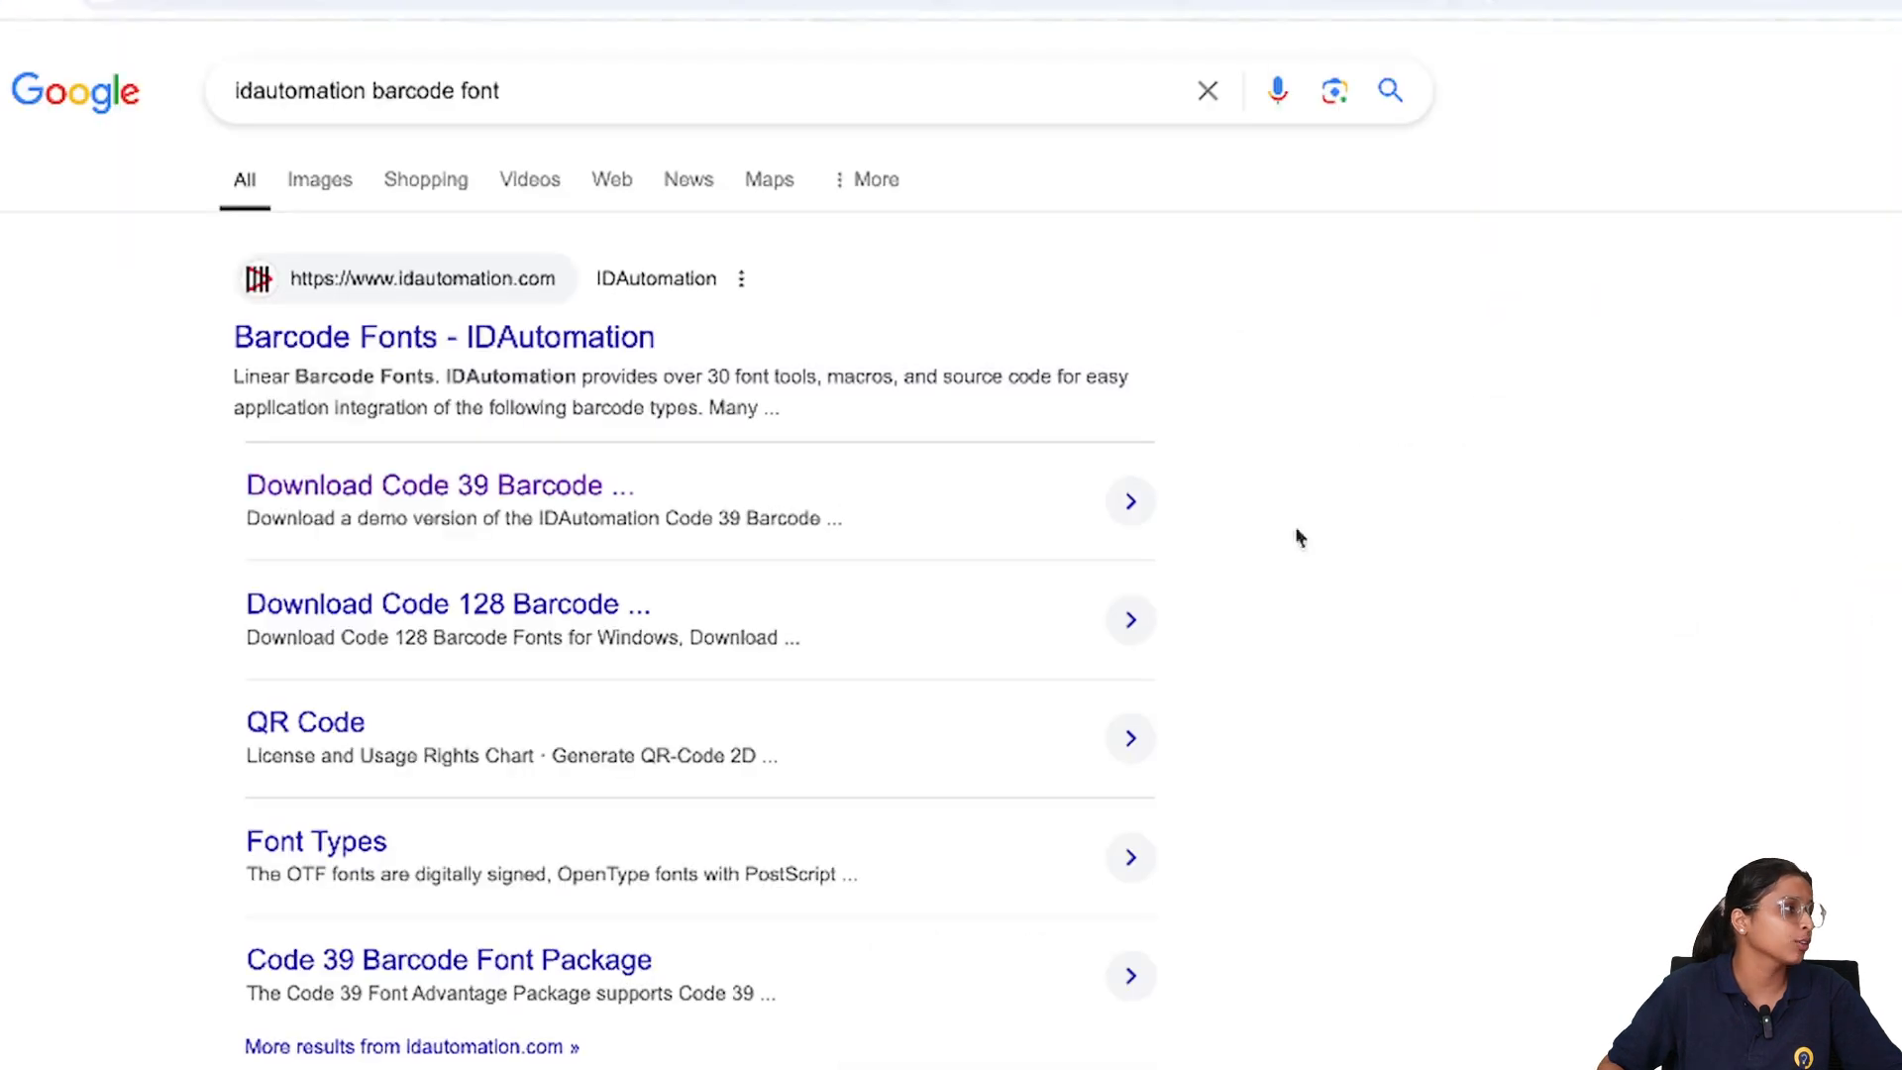
left_click(367, 487)
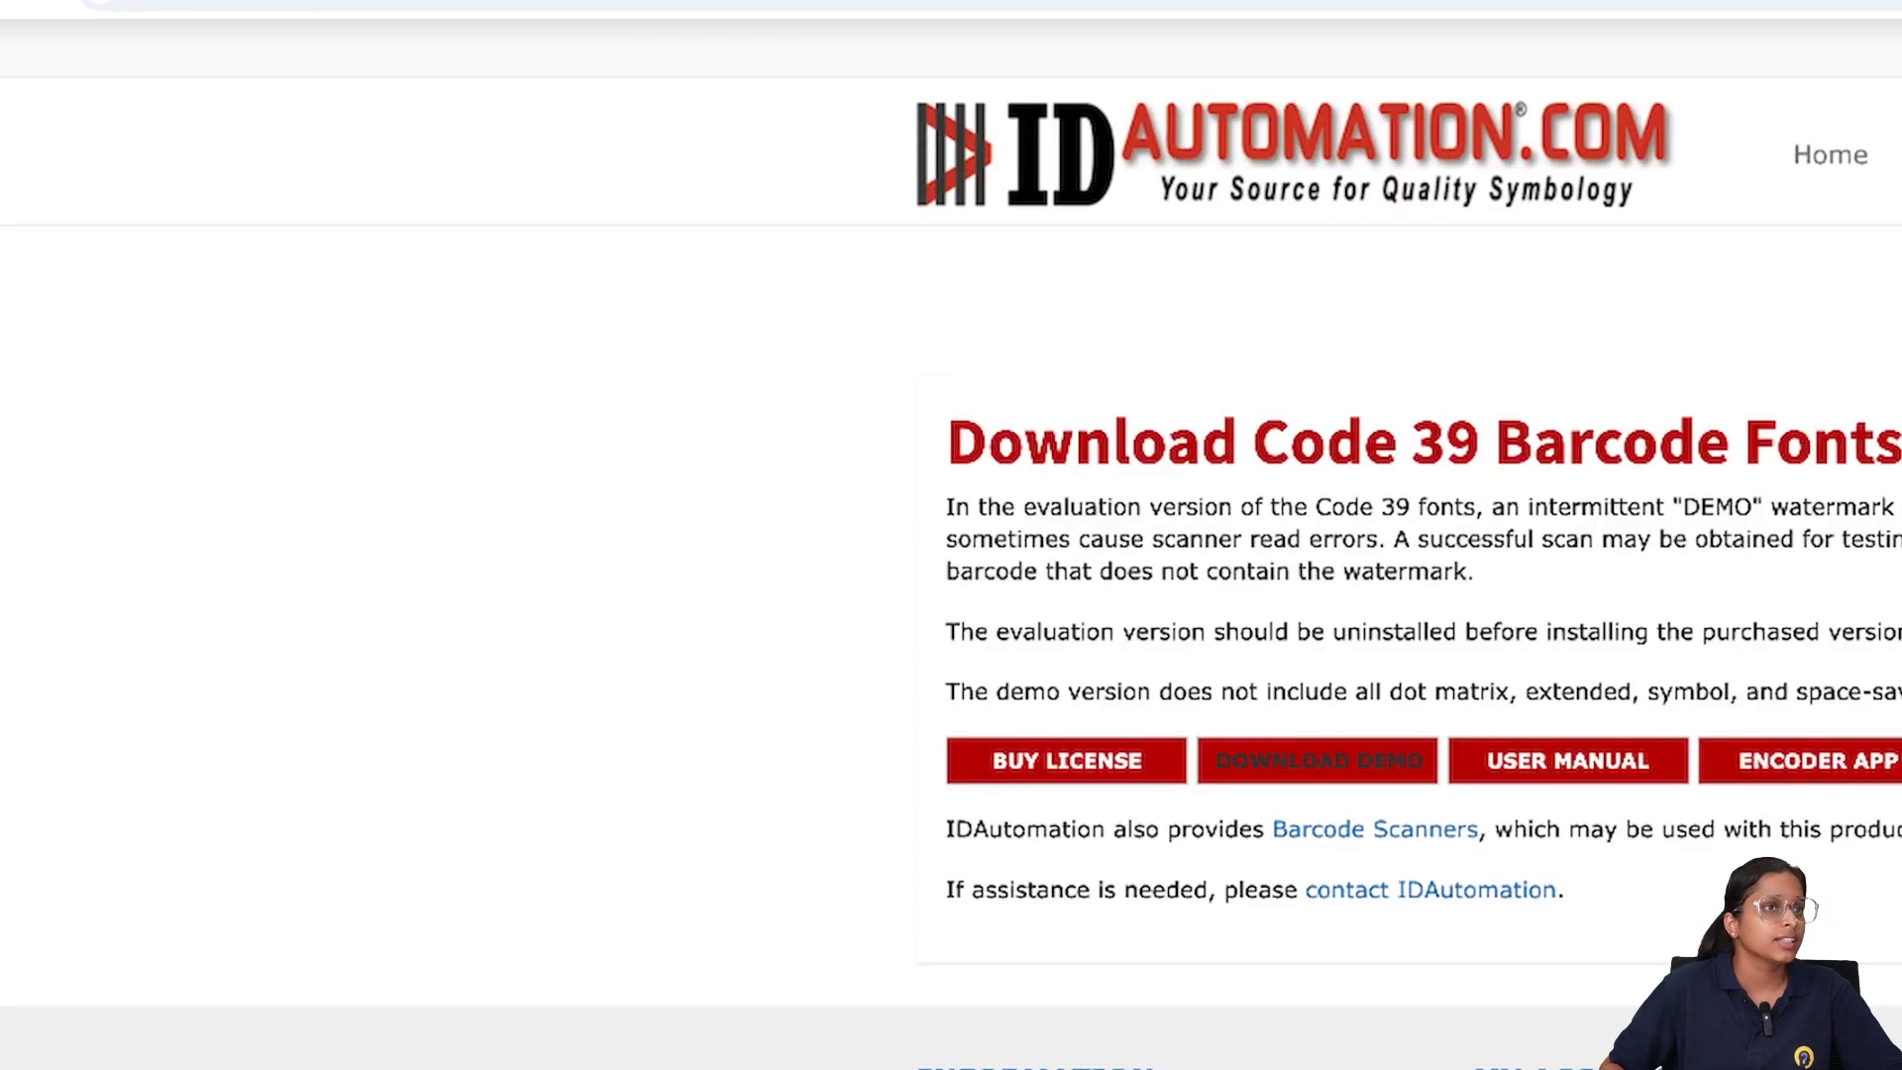
left_click(1342, 762)
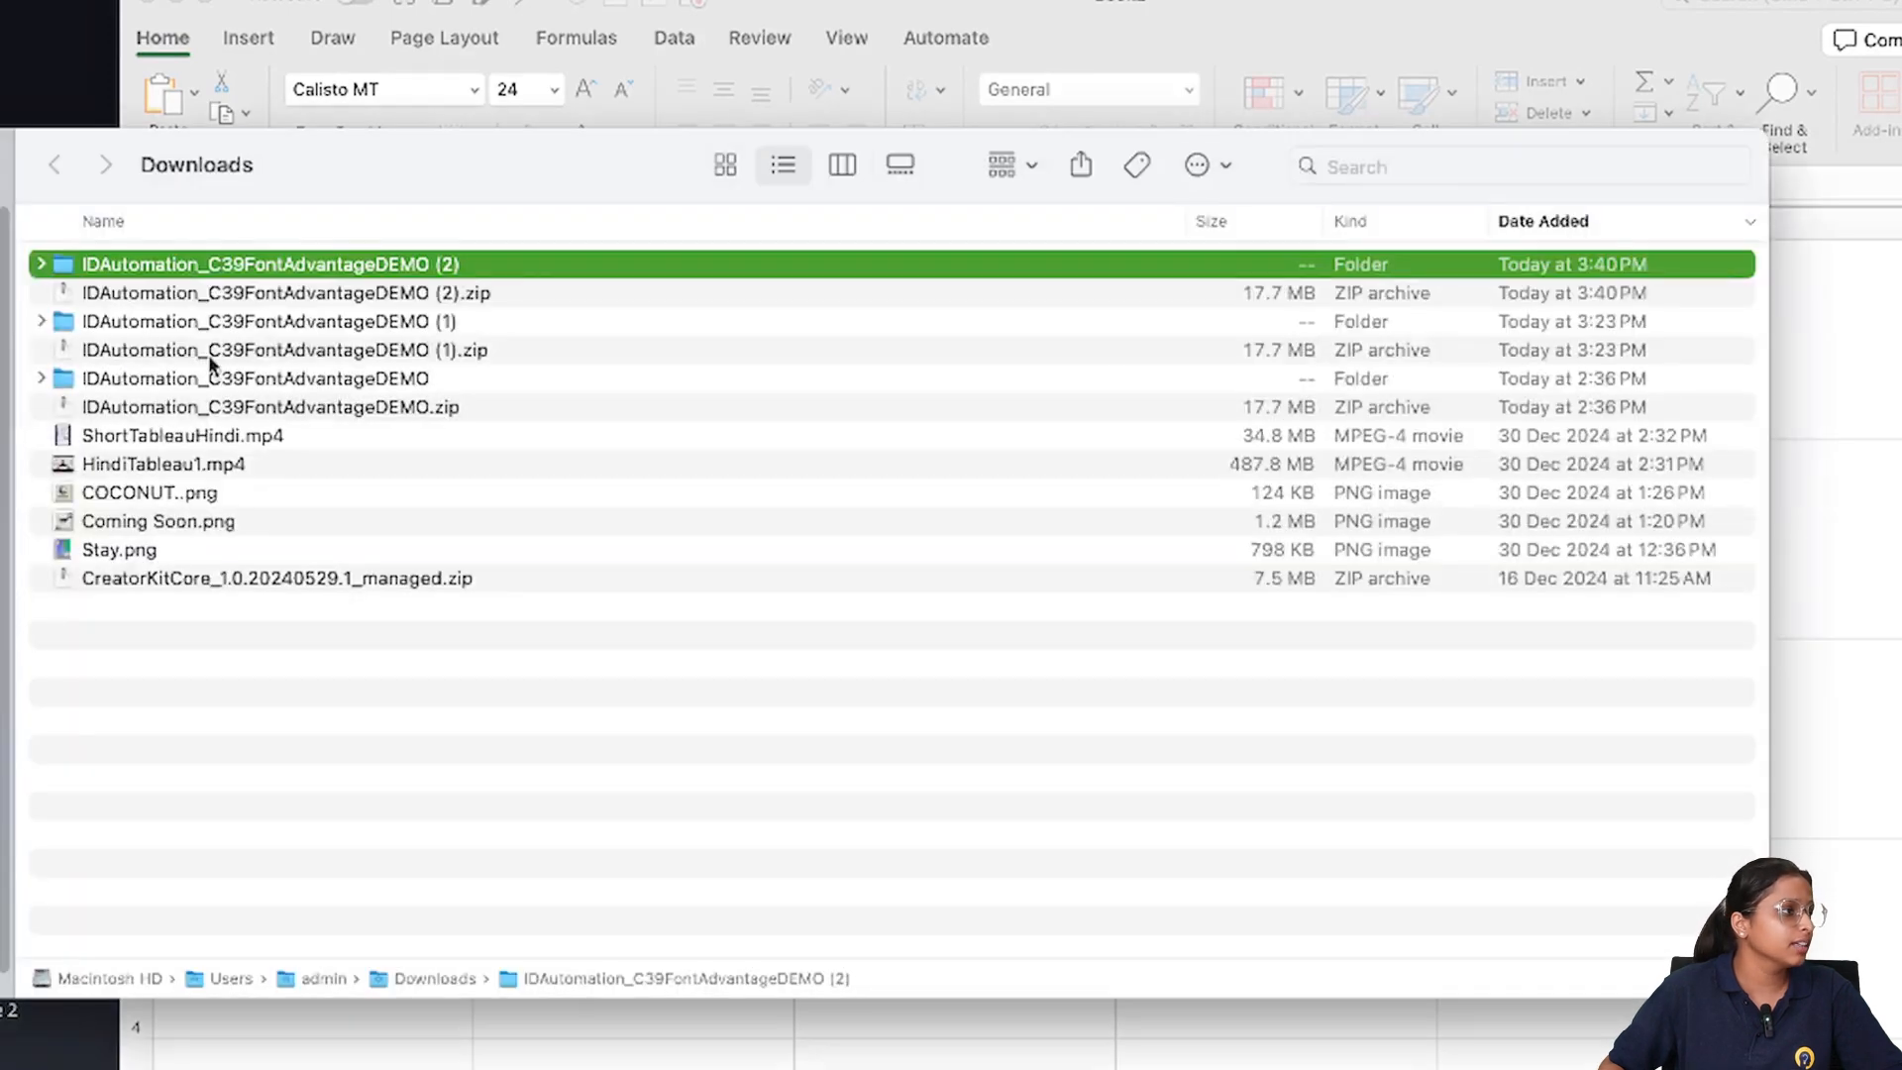
Try to install IDAutomationSXC39S.ttf from the Extended Code39 (SX) folder of the downloaded font demo, then close the font and folder windows
double_click(176, 264)
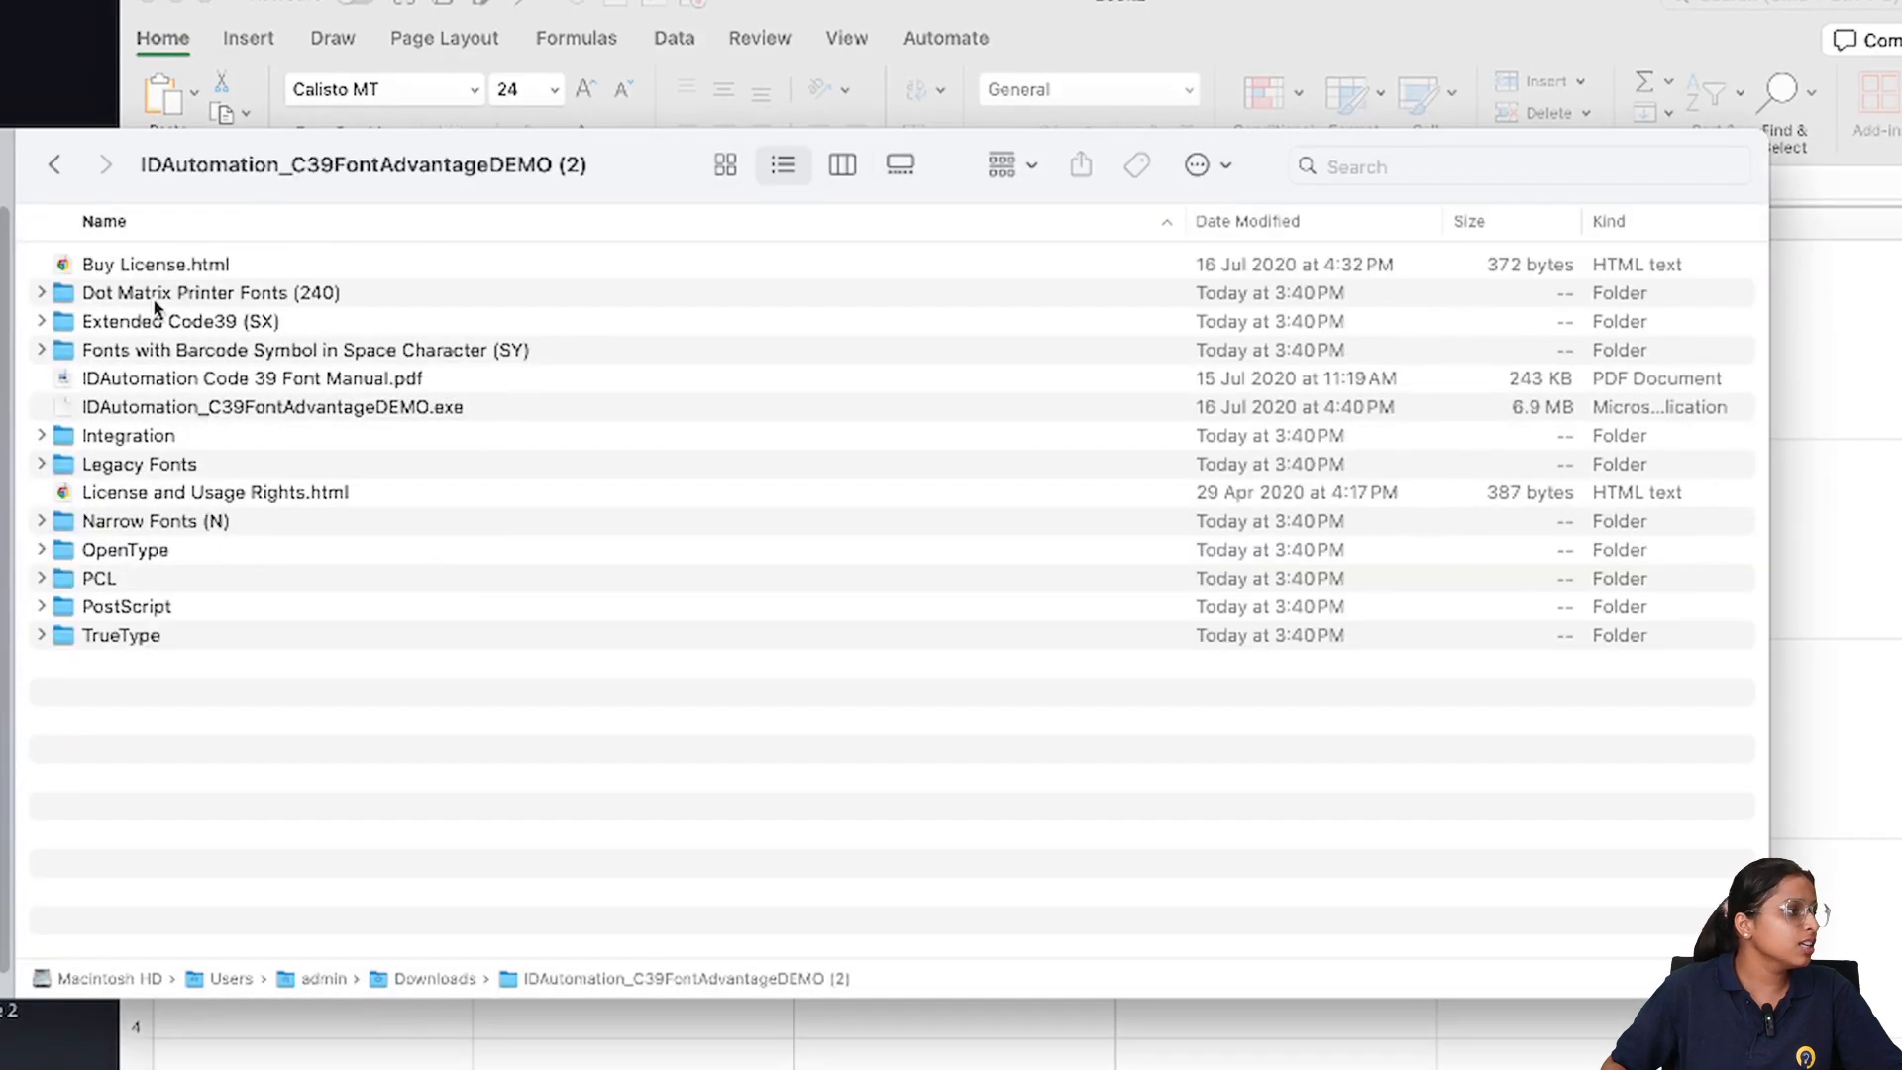
double_click(148, 321)
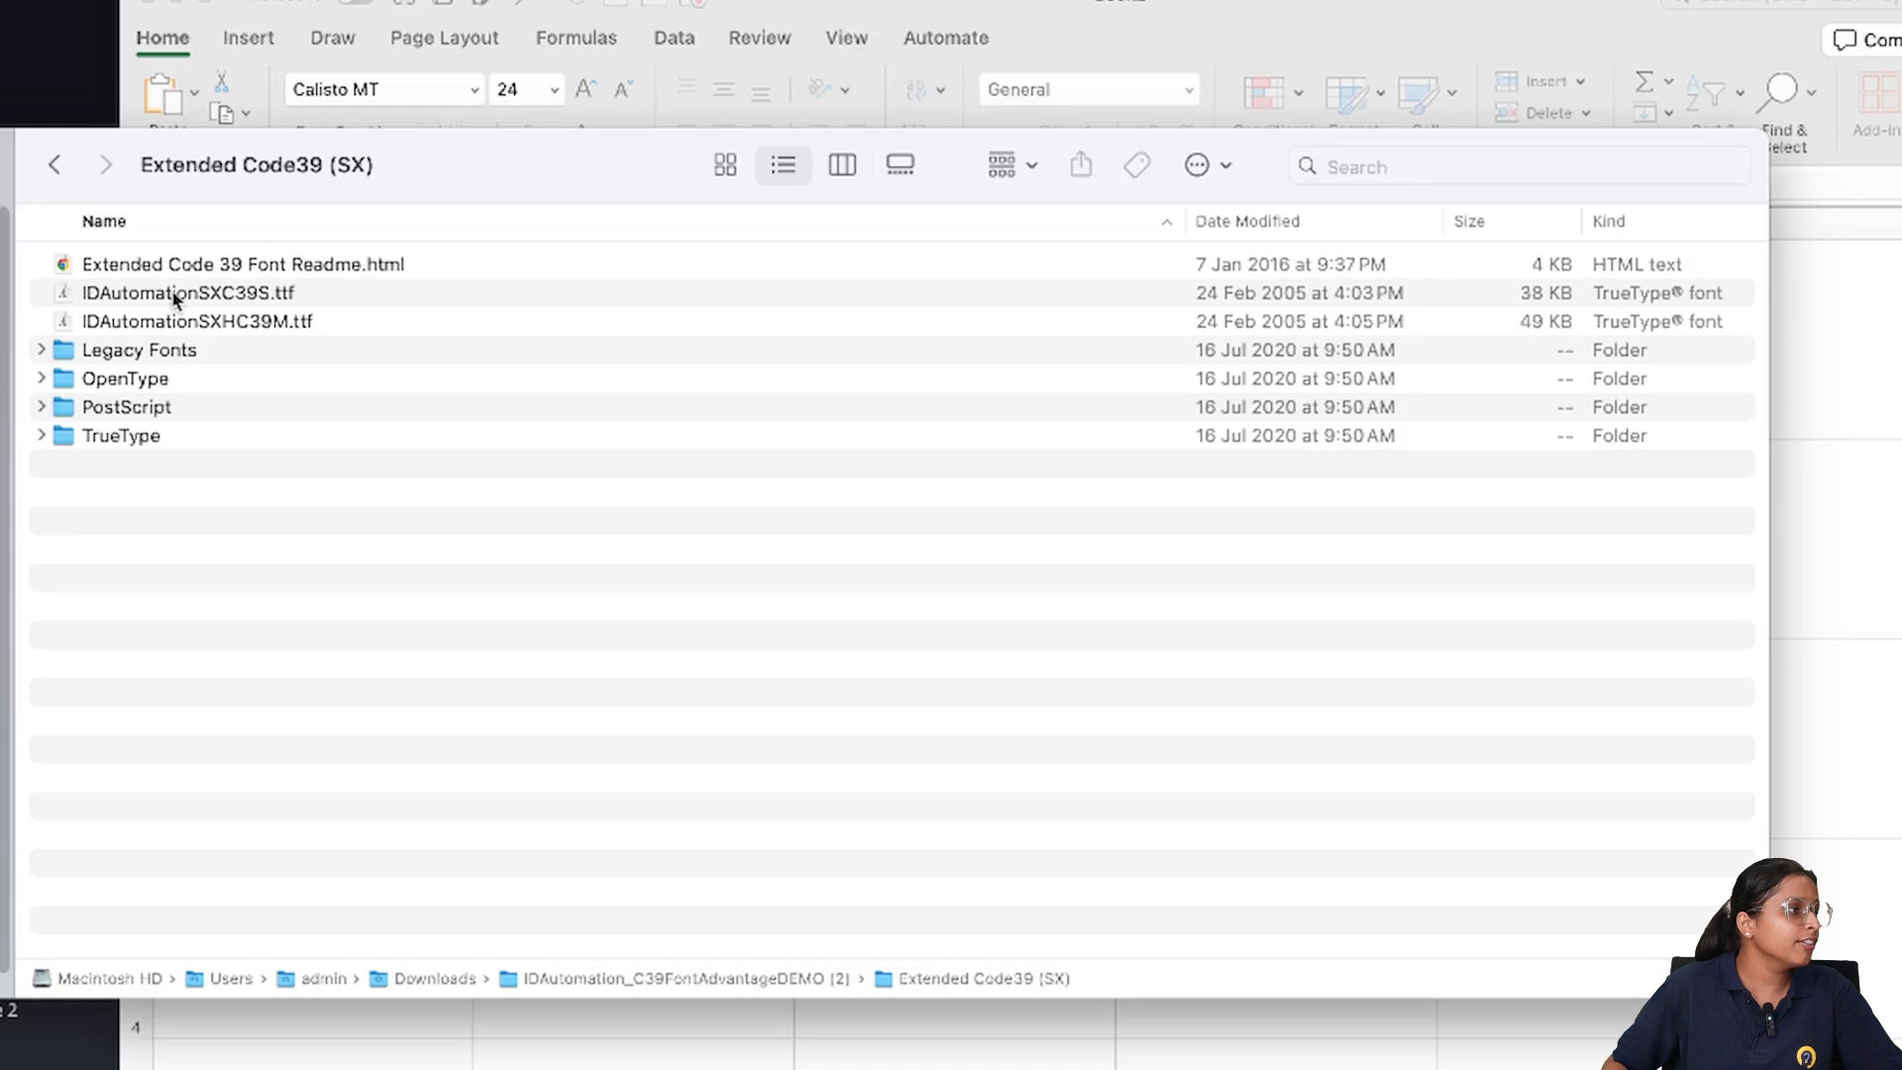
double_click(173, 293)
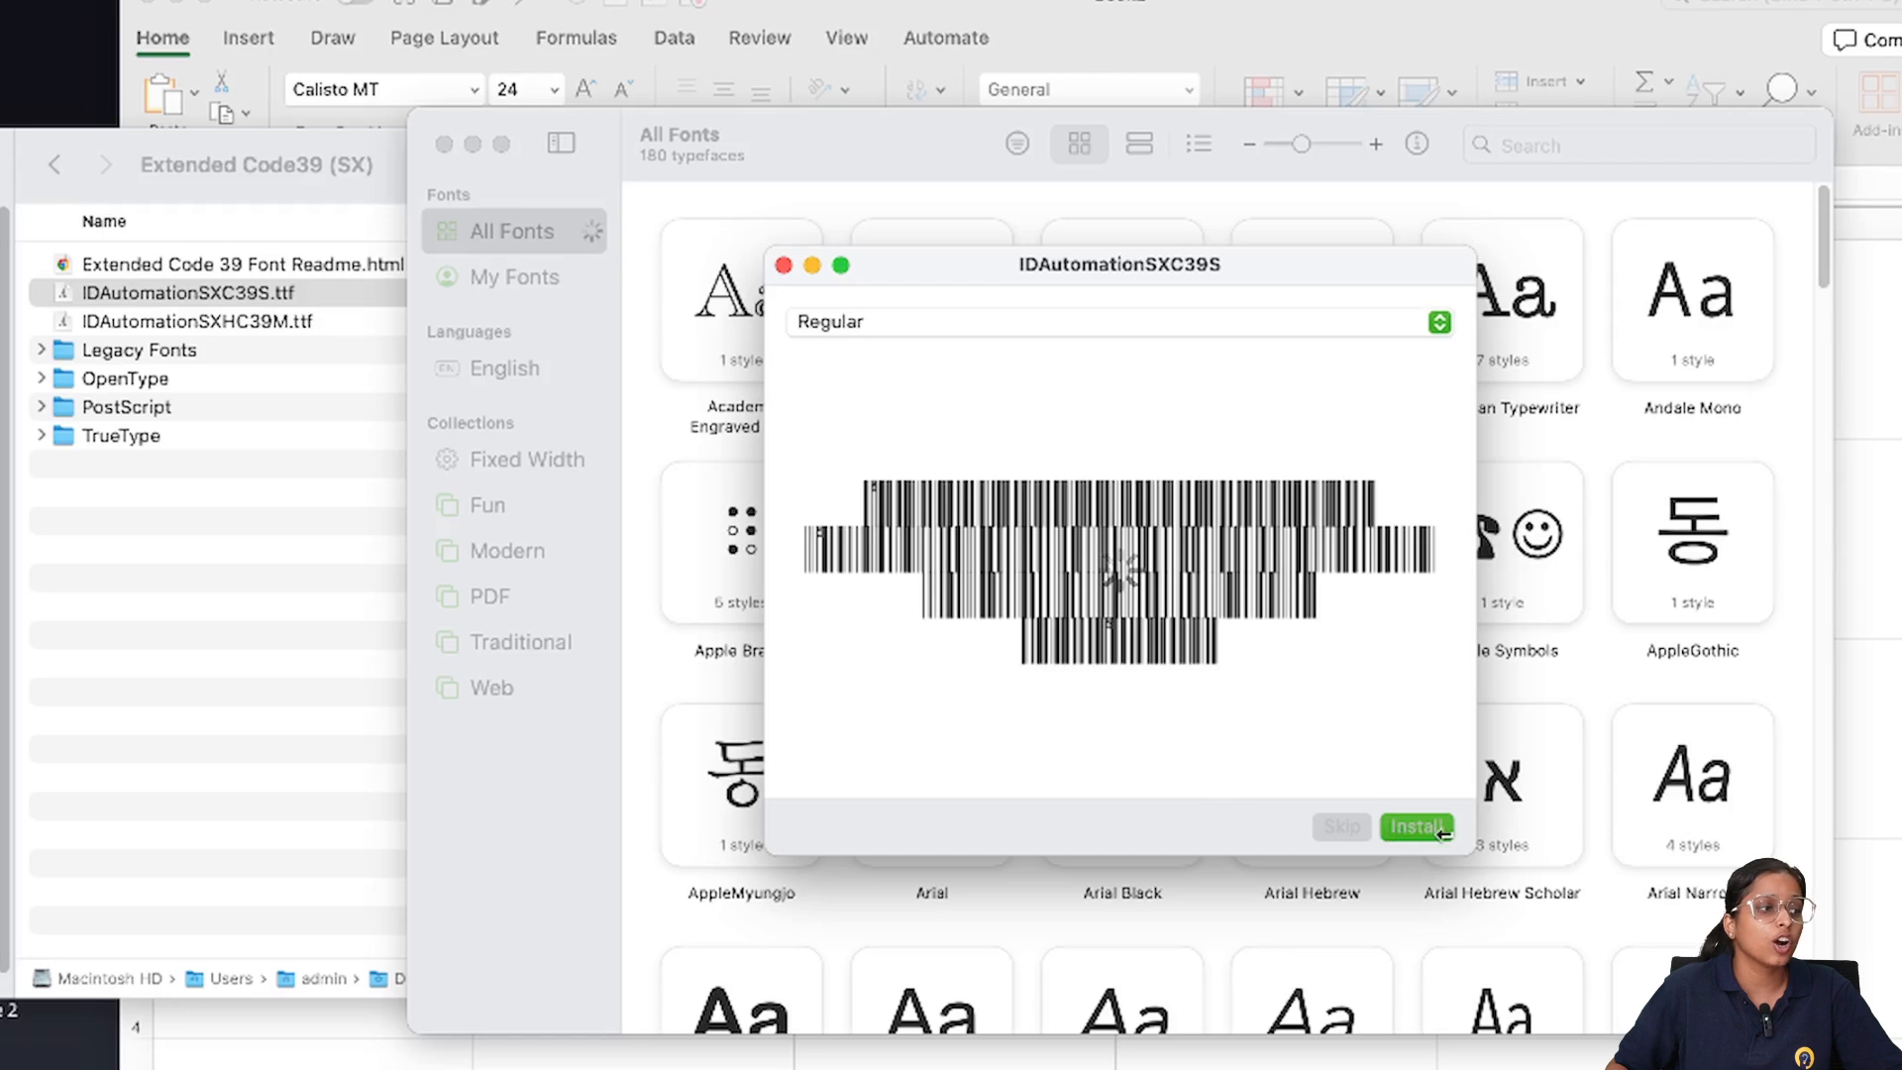
left_click(1417, 826)
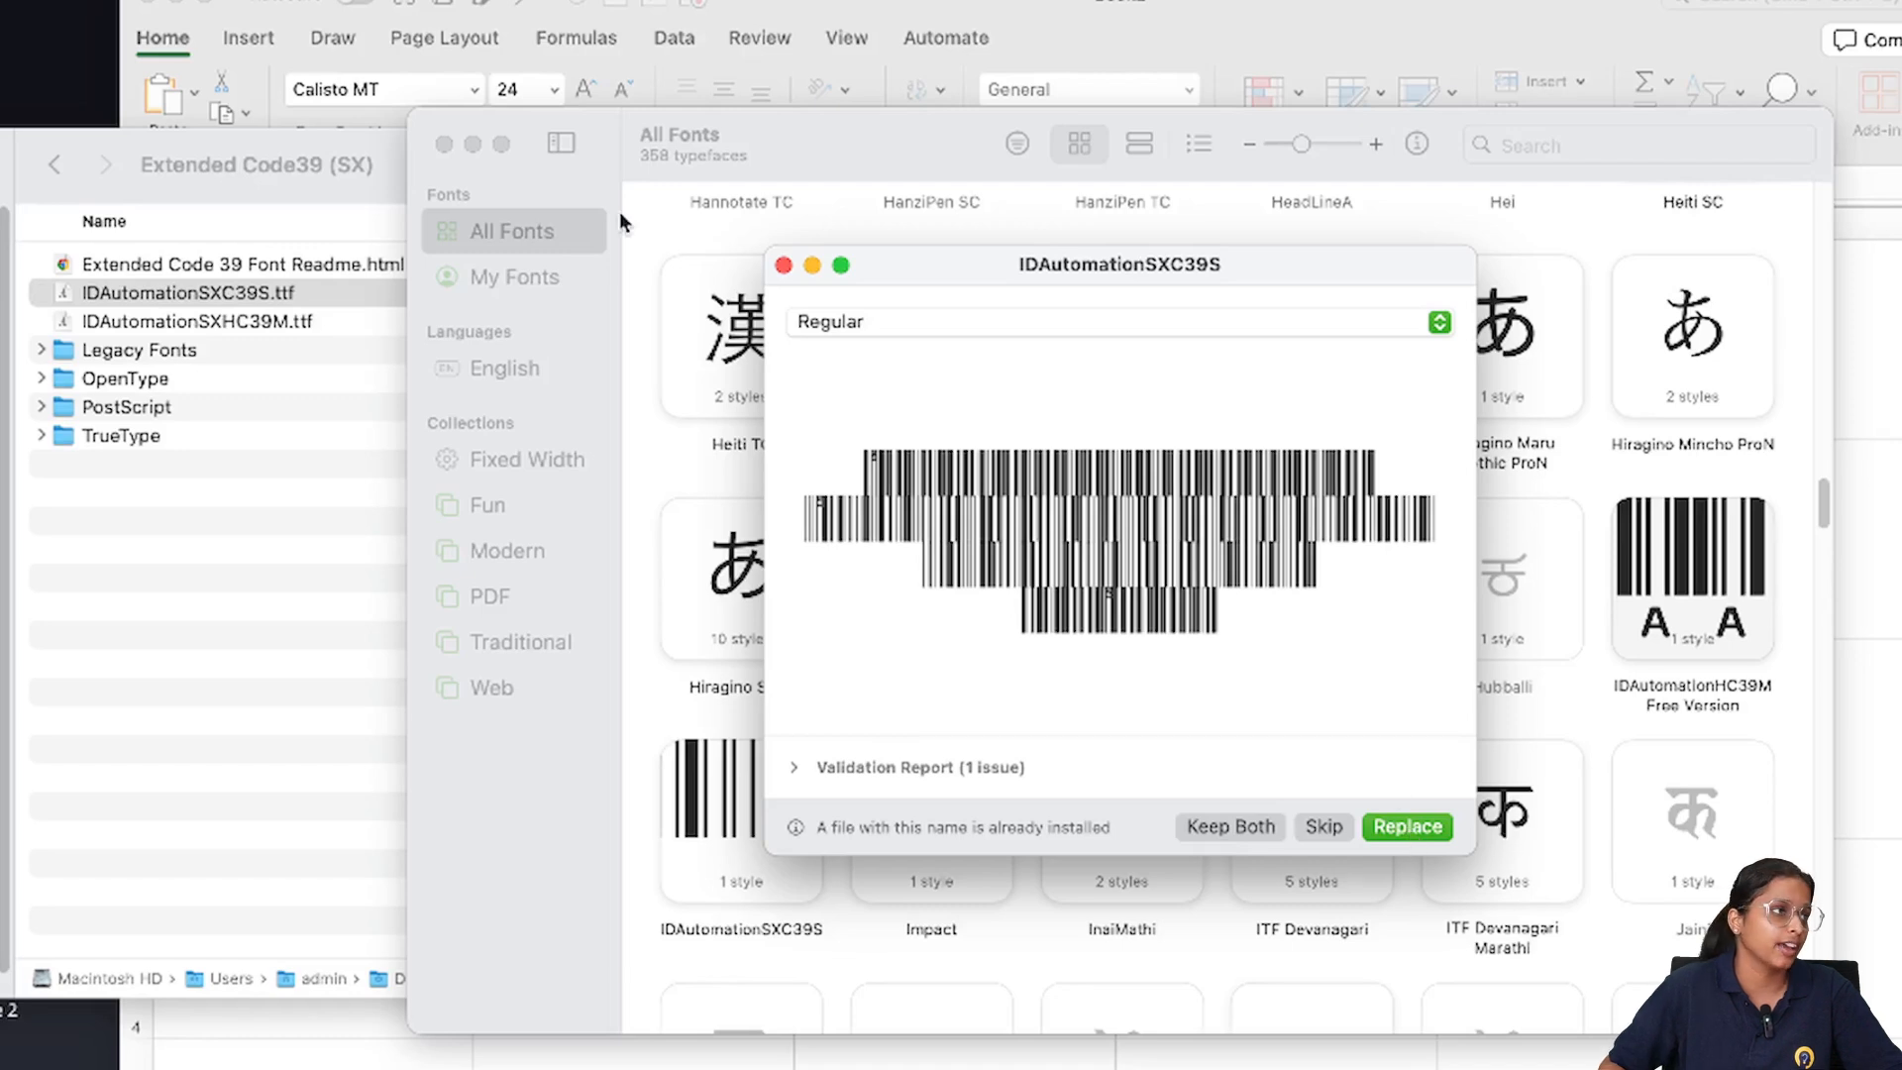
left_click(782, 264)
left_click(443, 145)
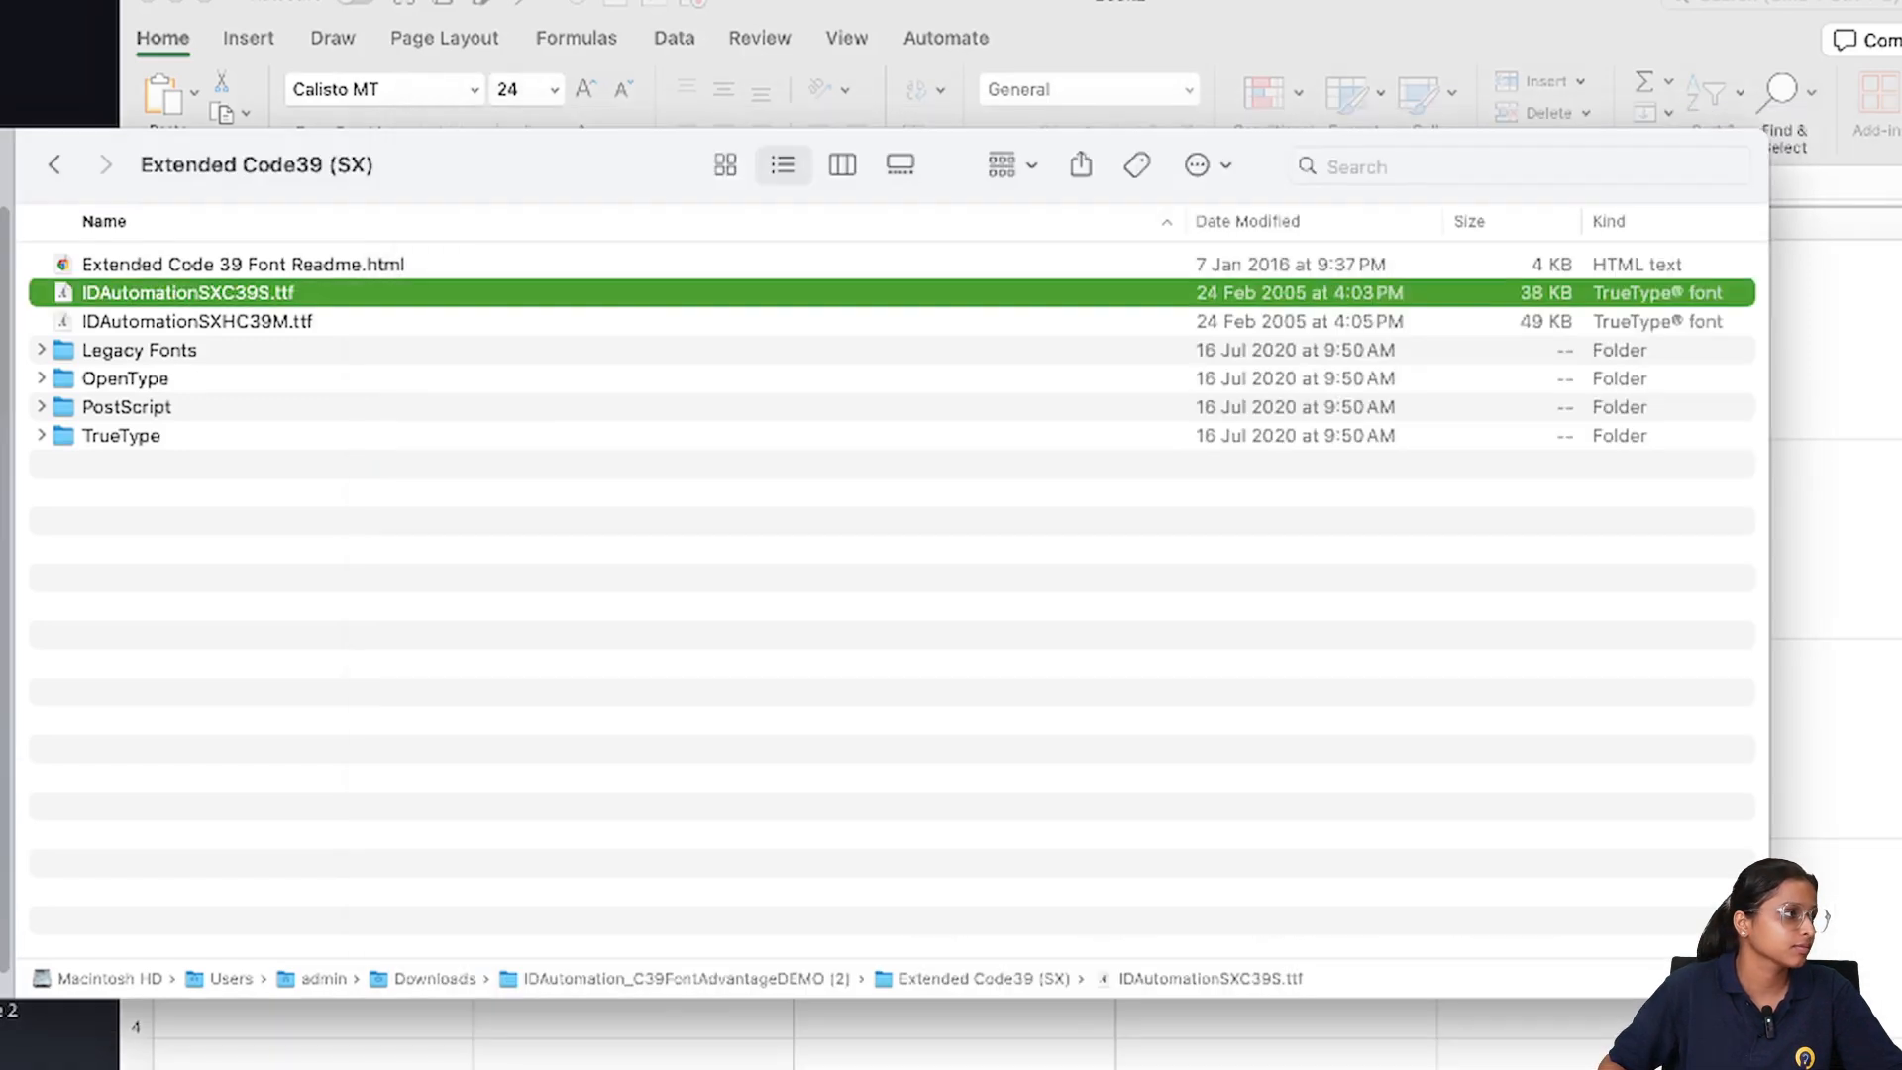
key("super+w")
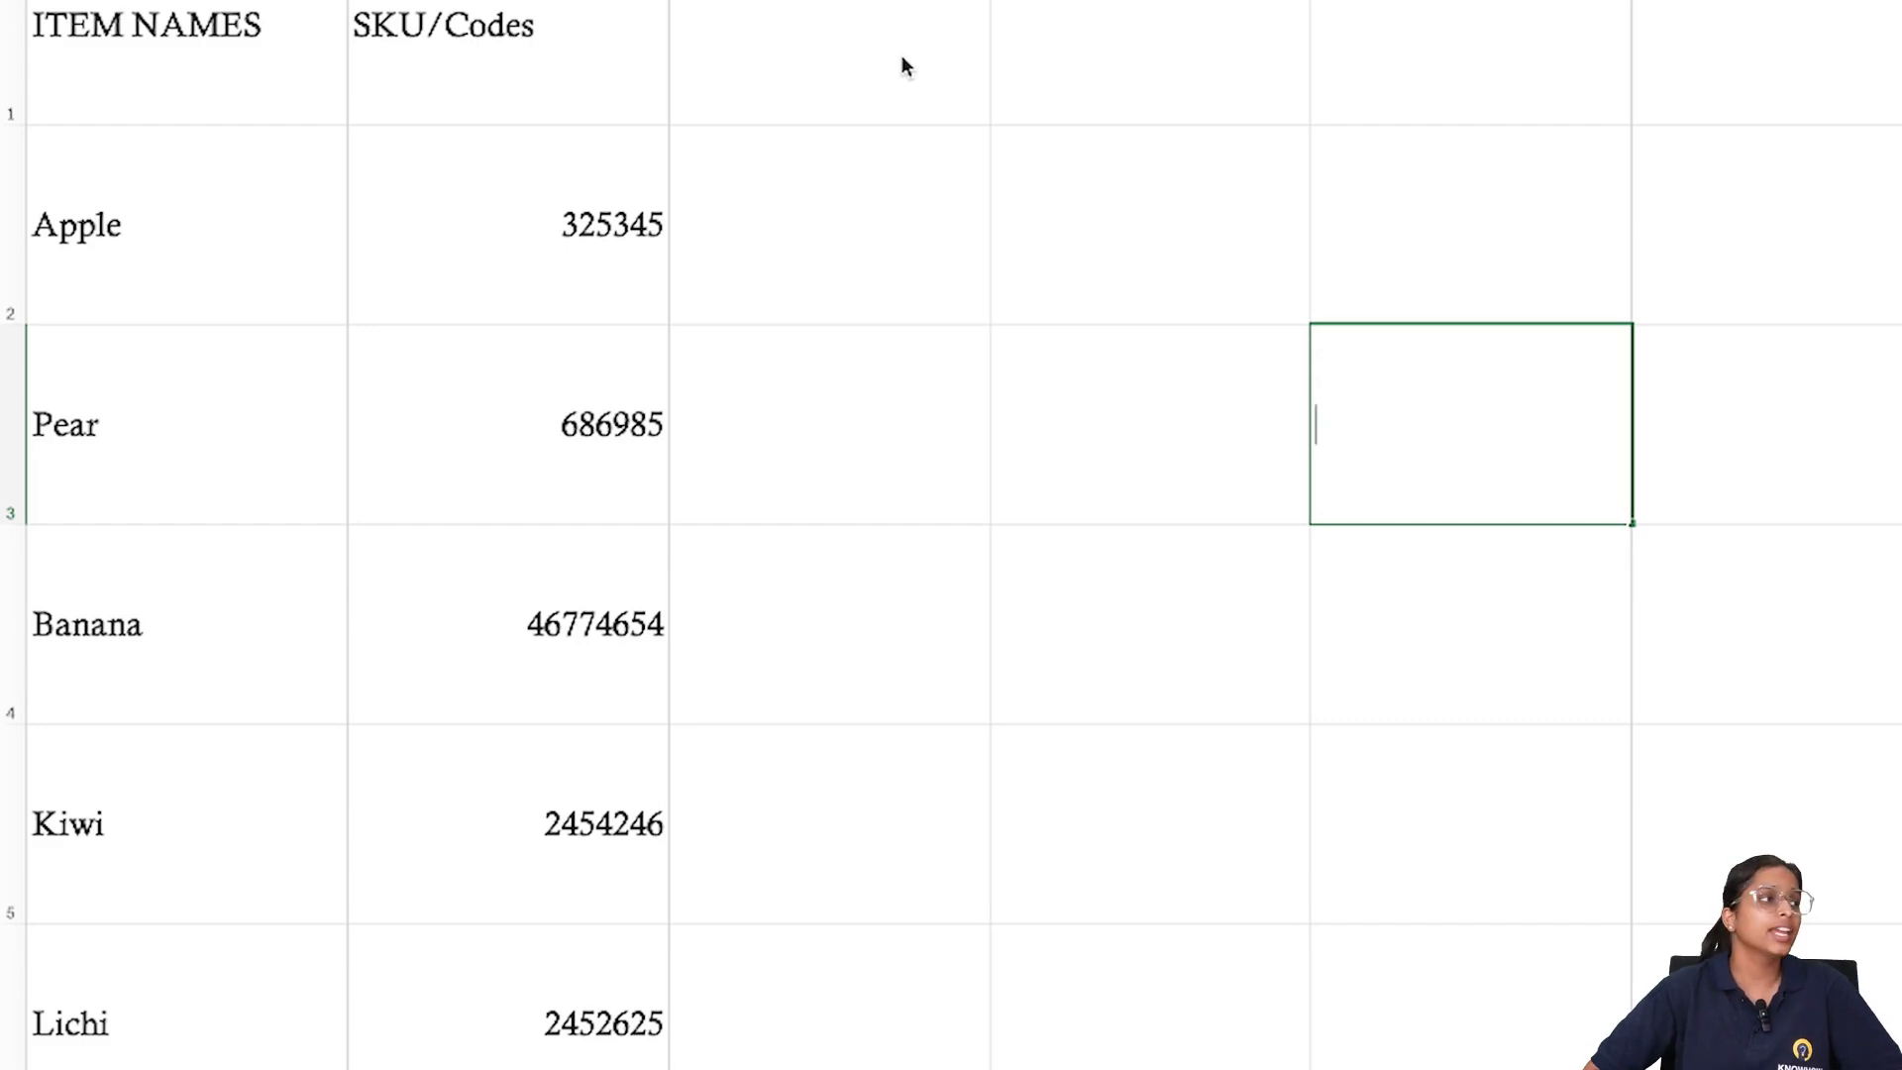
left_click(941, 266)
double_click(941, 265)
type("=")
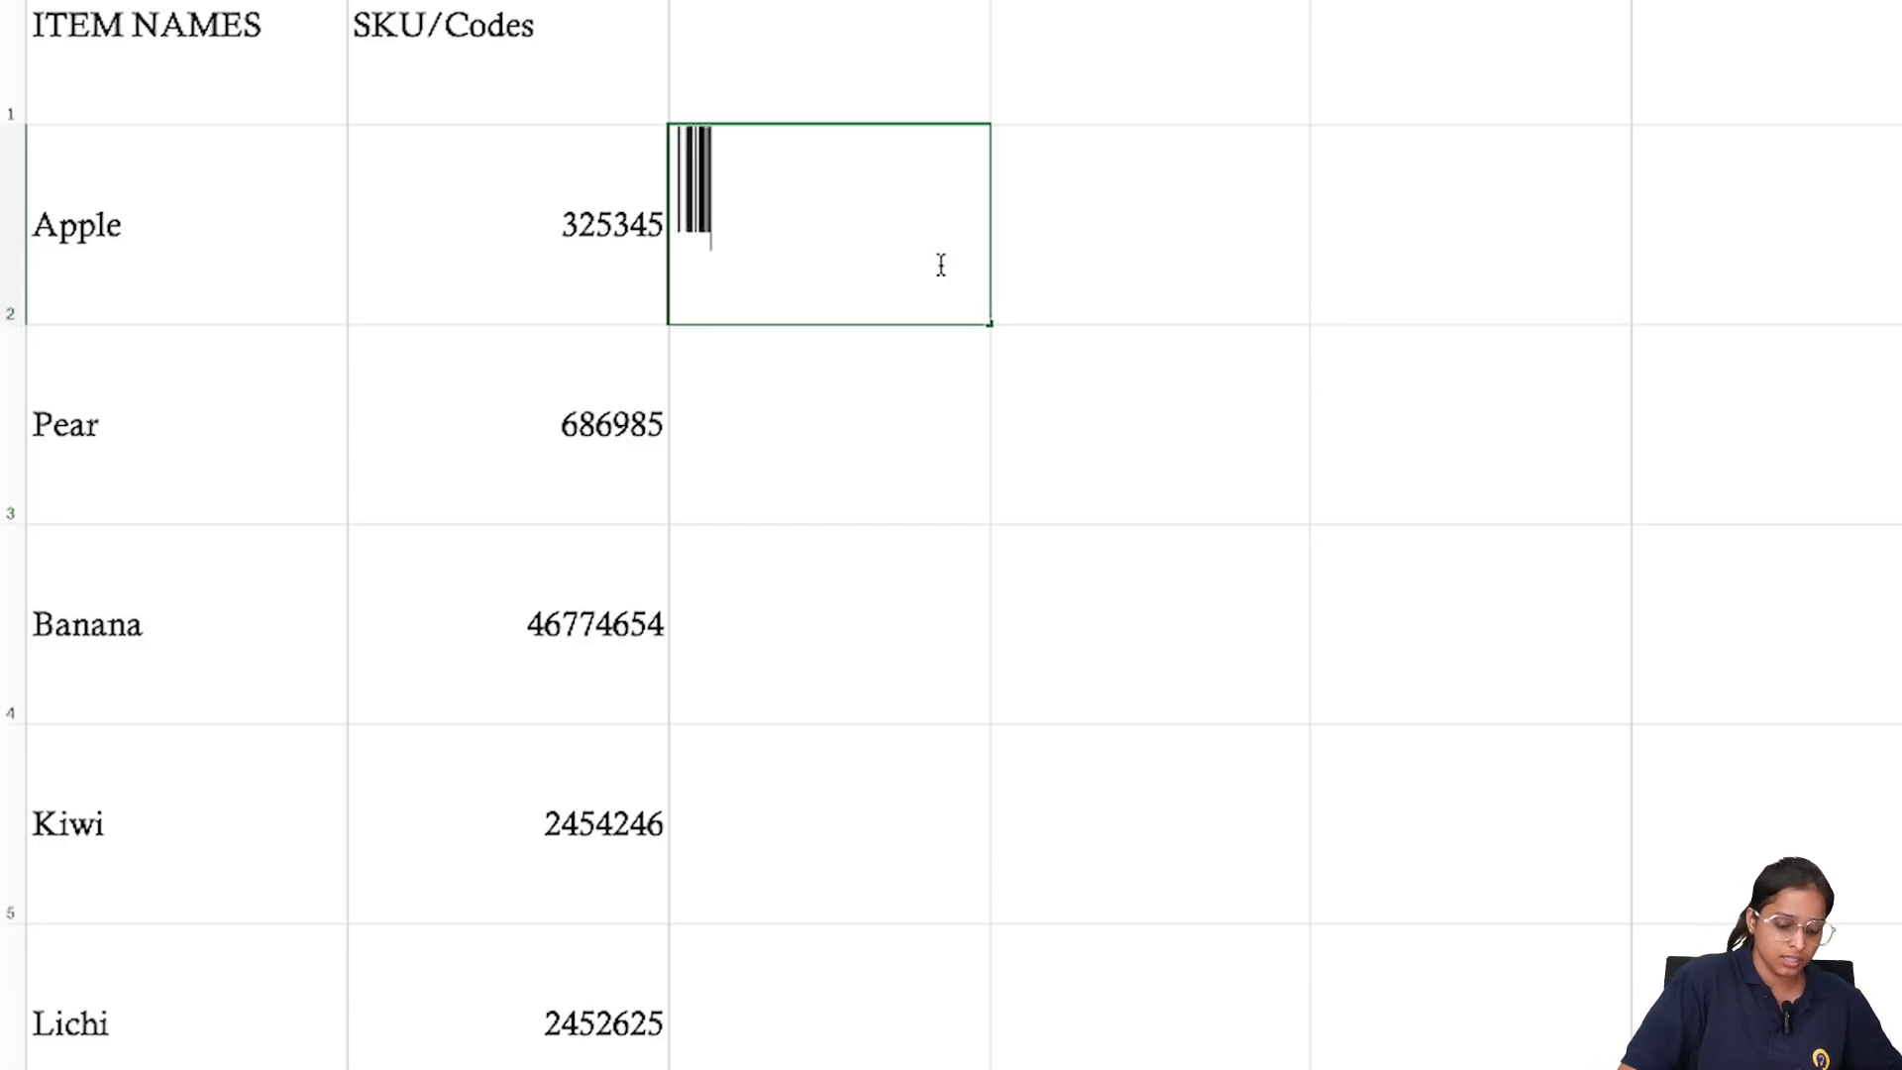
key("BackSpace")
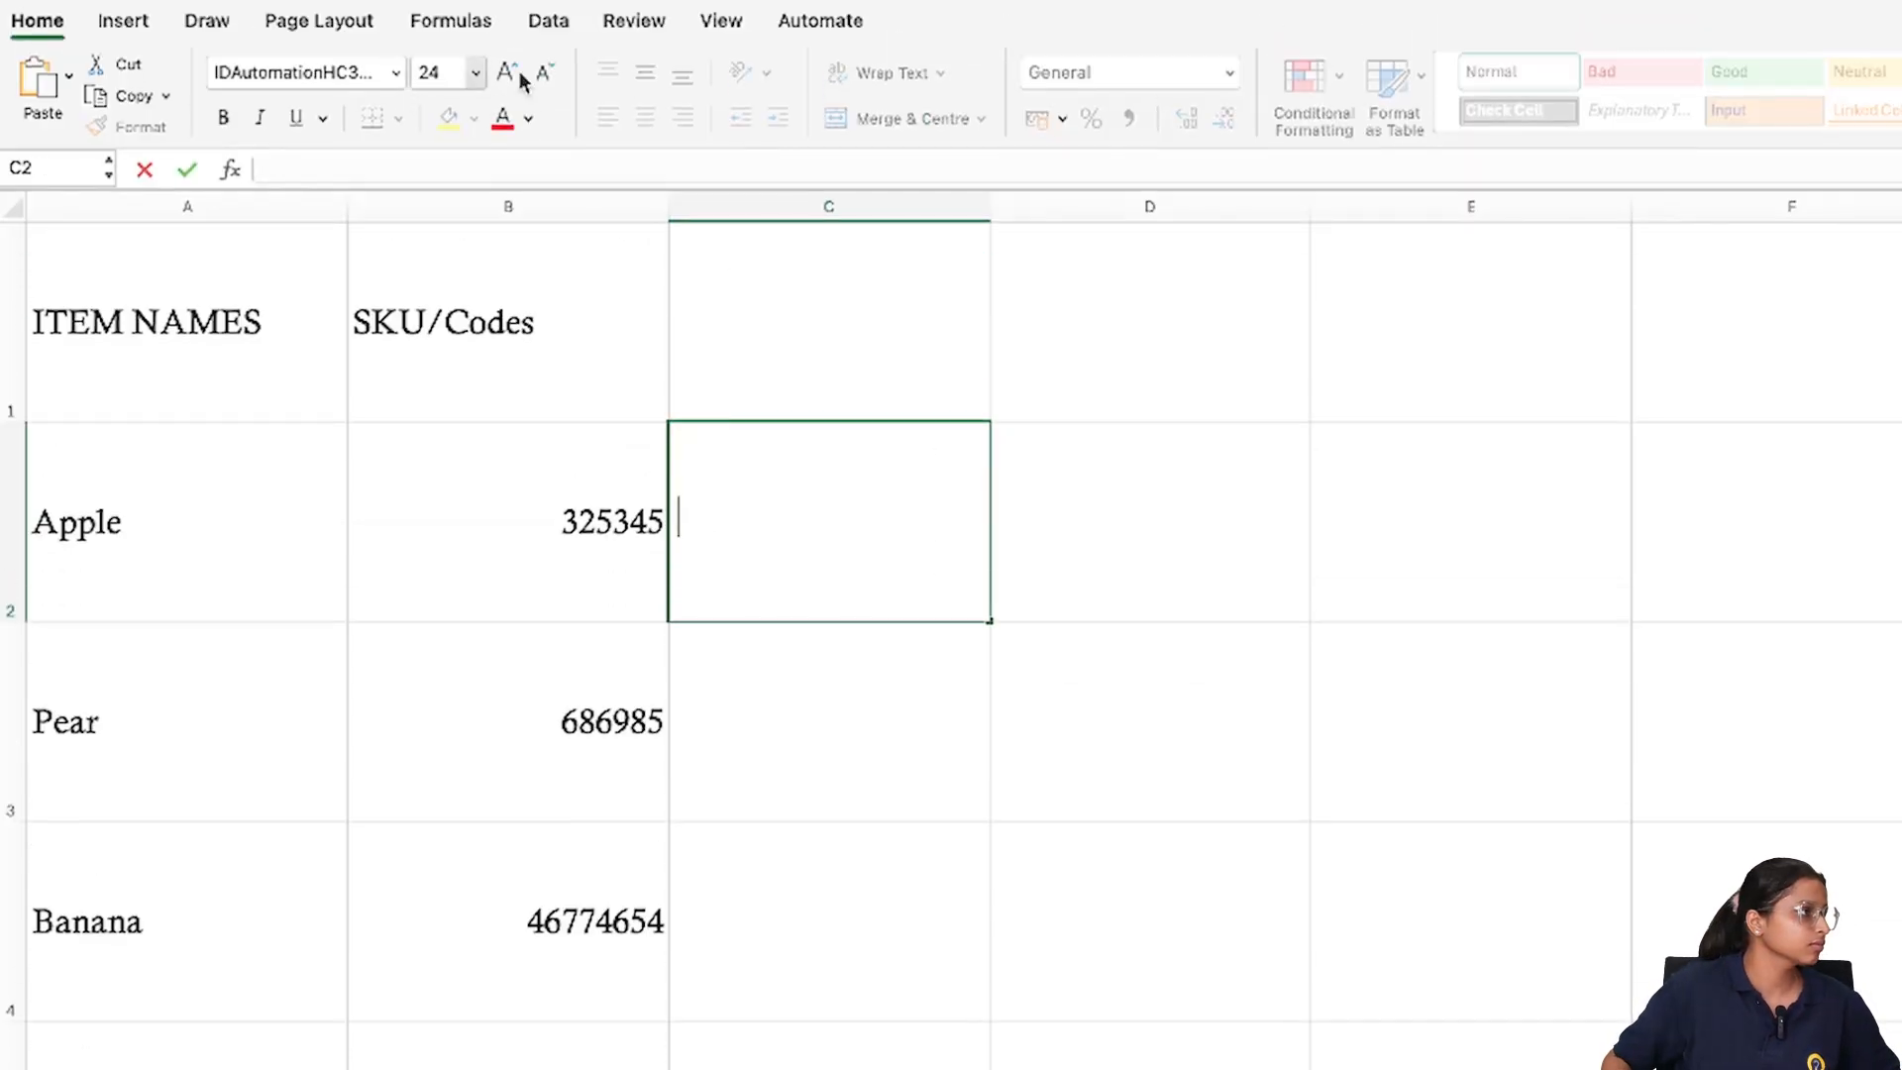
Set the font of the whole column C to Calisto MT
left_click(772, 207)
left_click(397, 75)
left_click(396, 77)
left_click(419, 325)
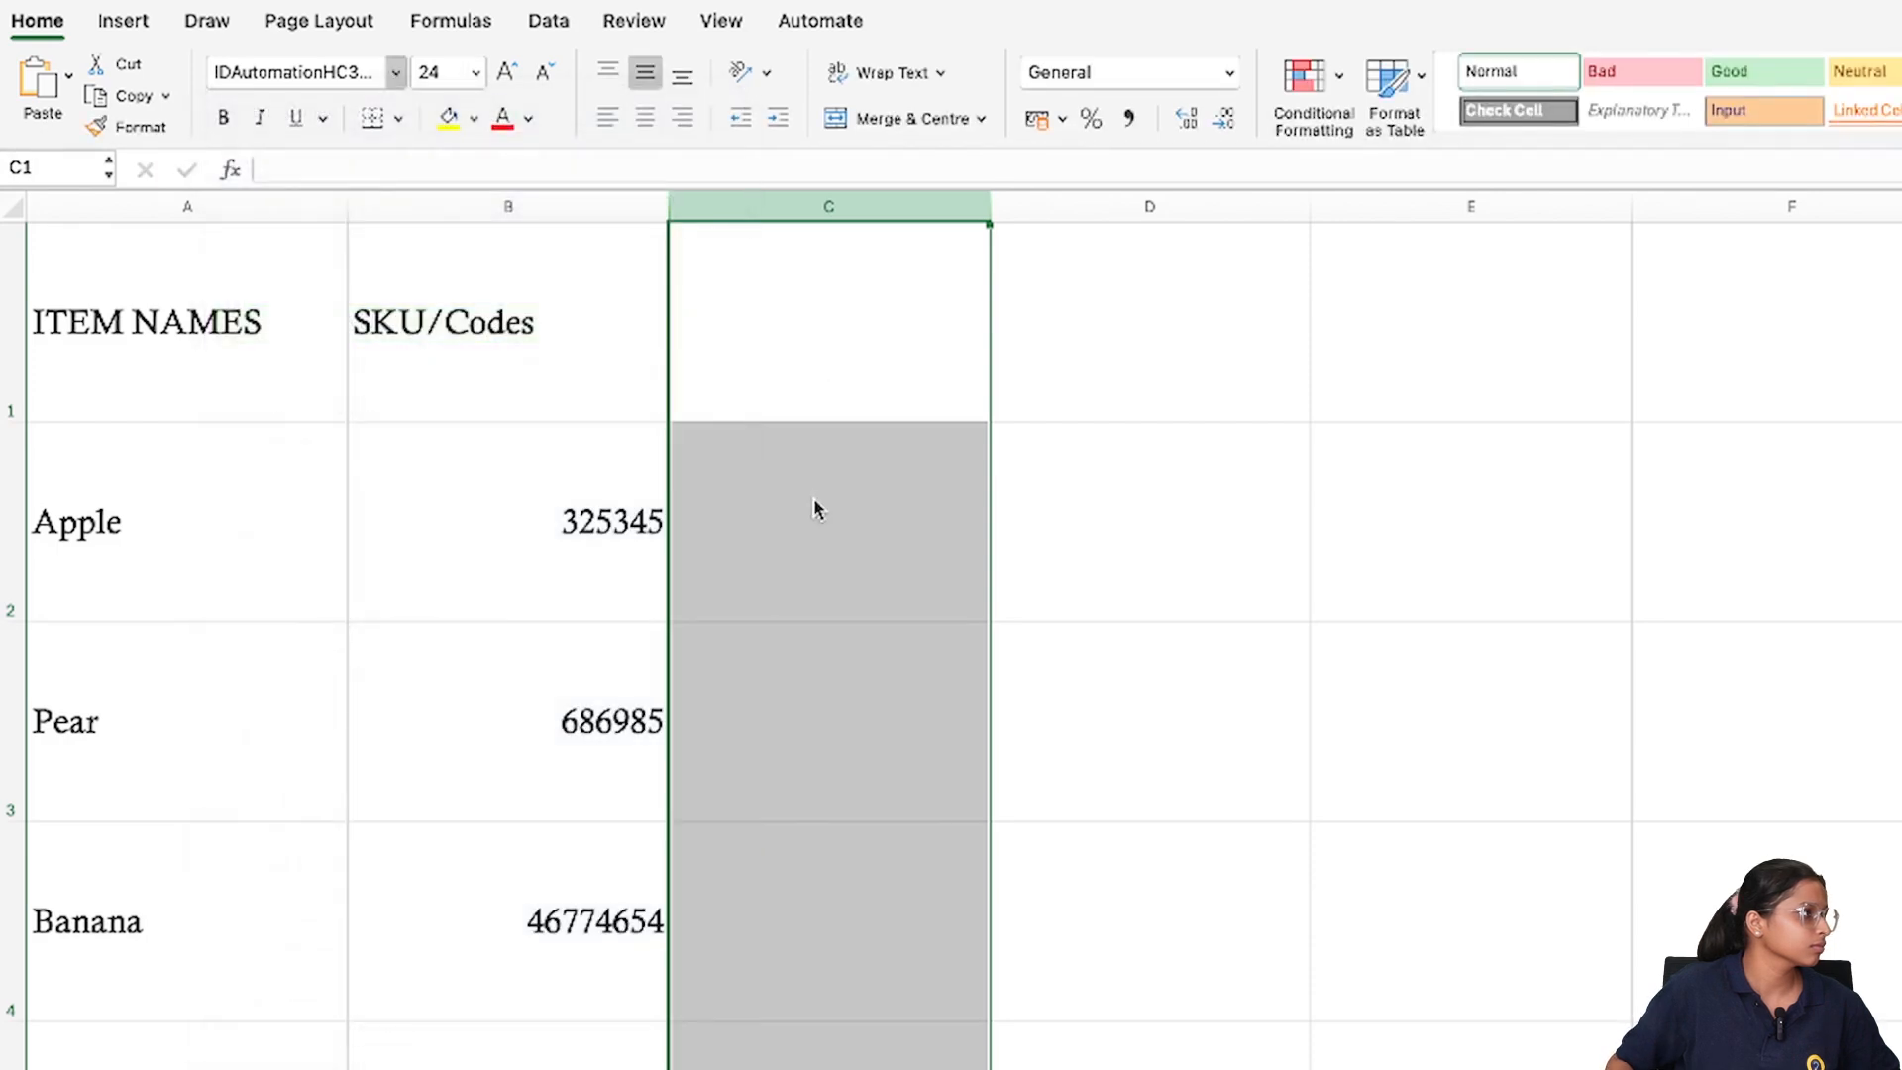
Enter the formula ="*"&B2&"*" in C2 to wrap the Apple code in asterisks
left_click(812, 297)
double_click(812, 297)
type("=")
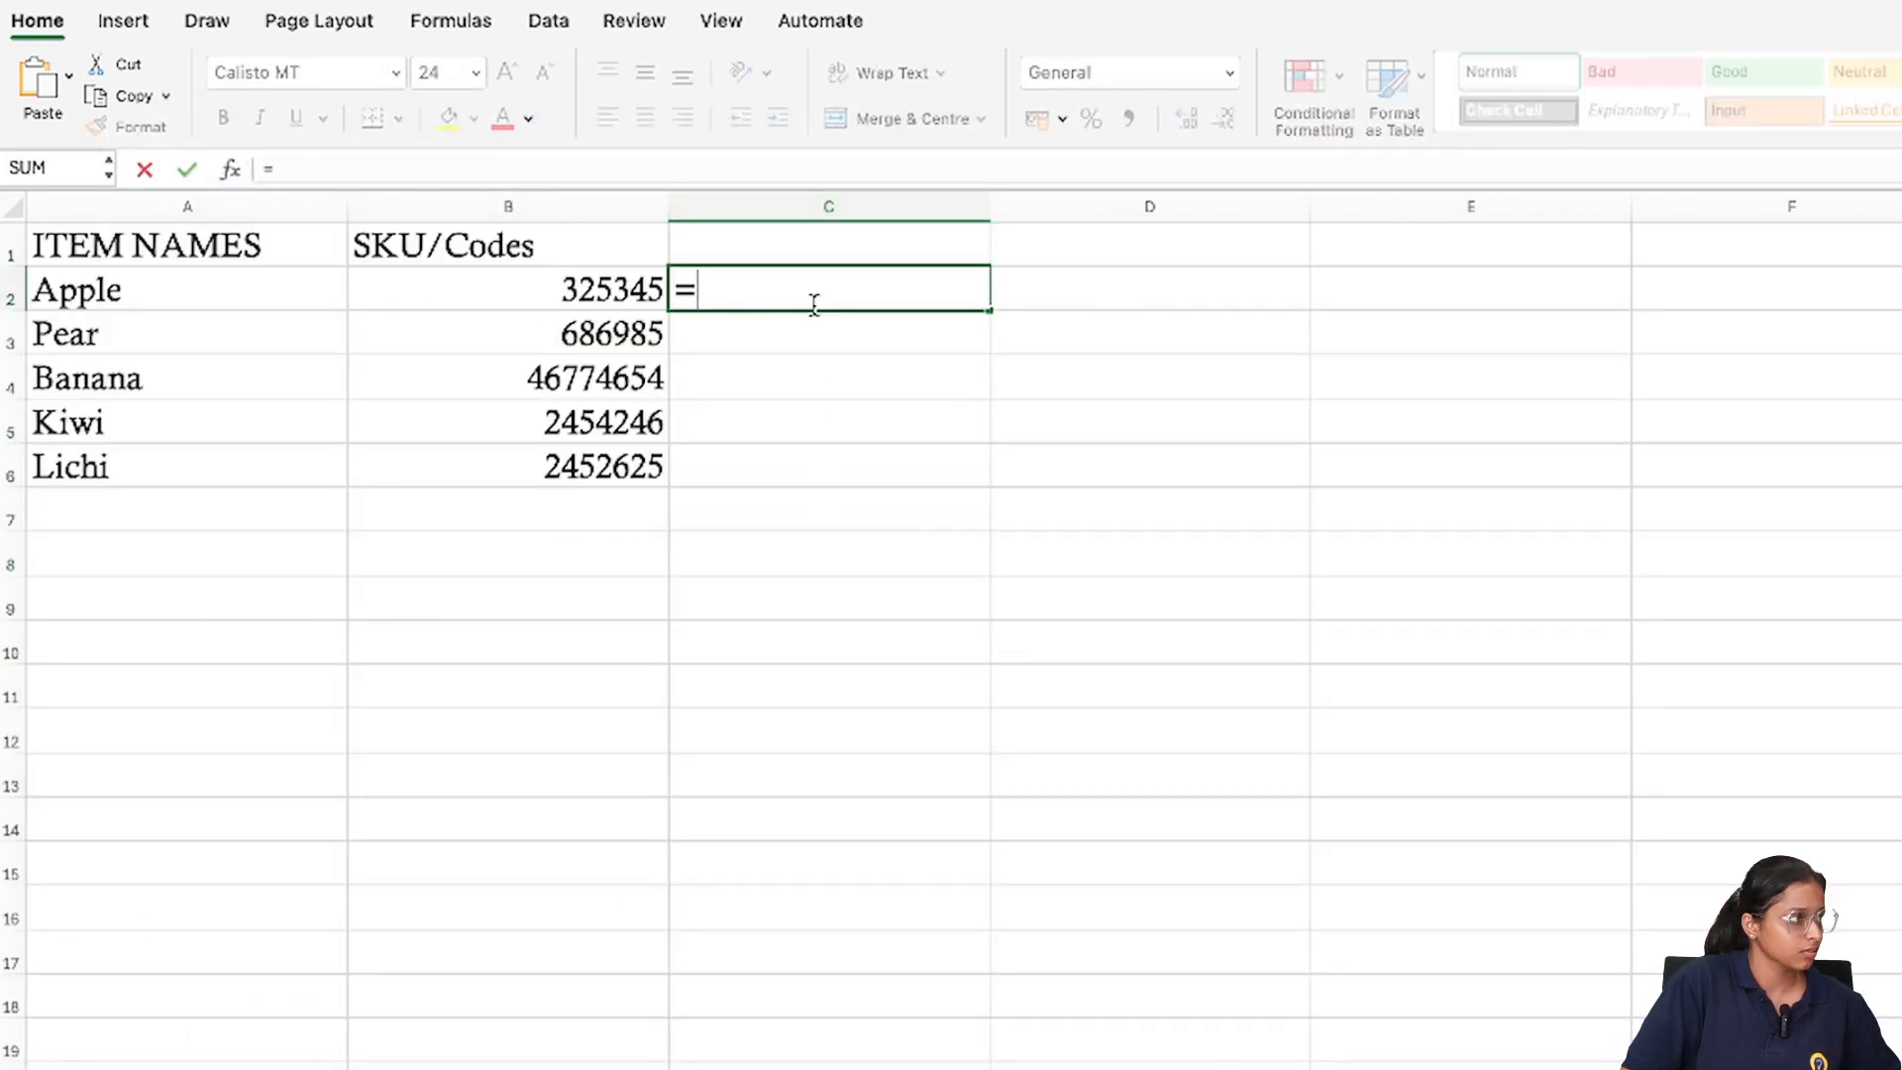
type("\"")
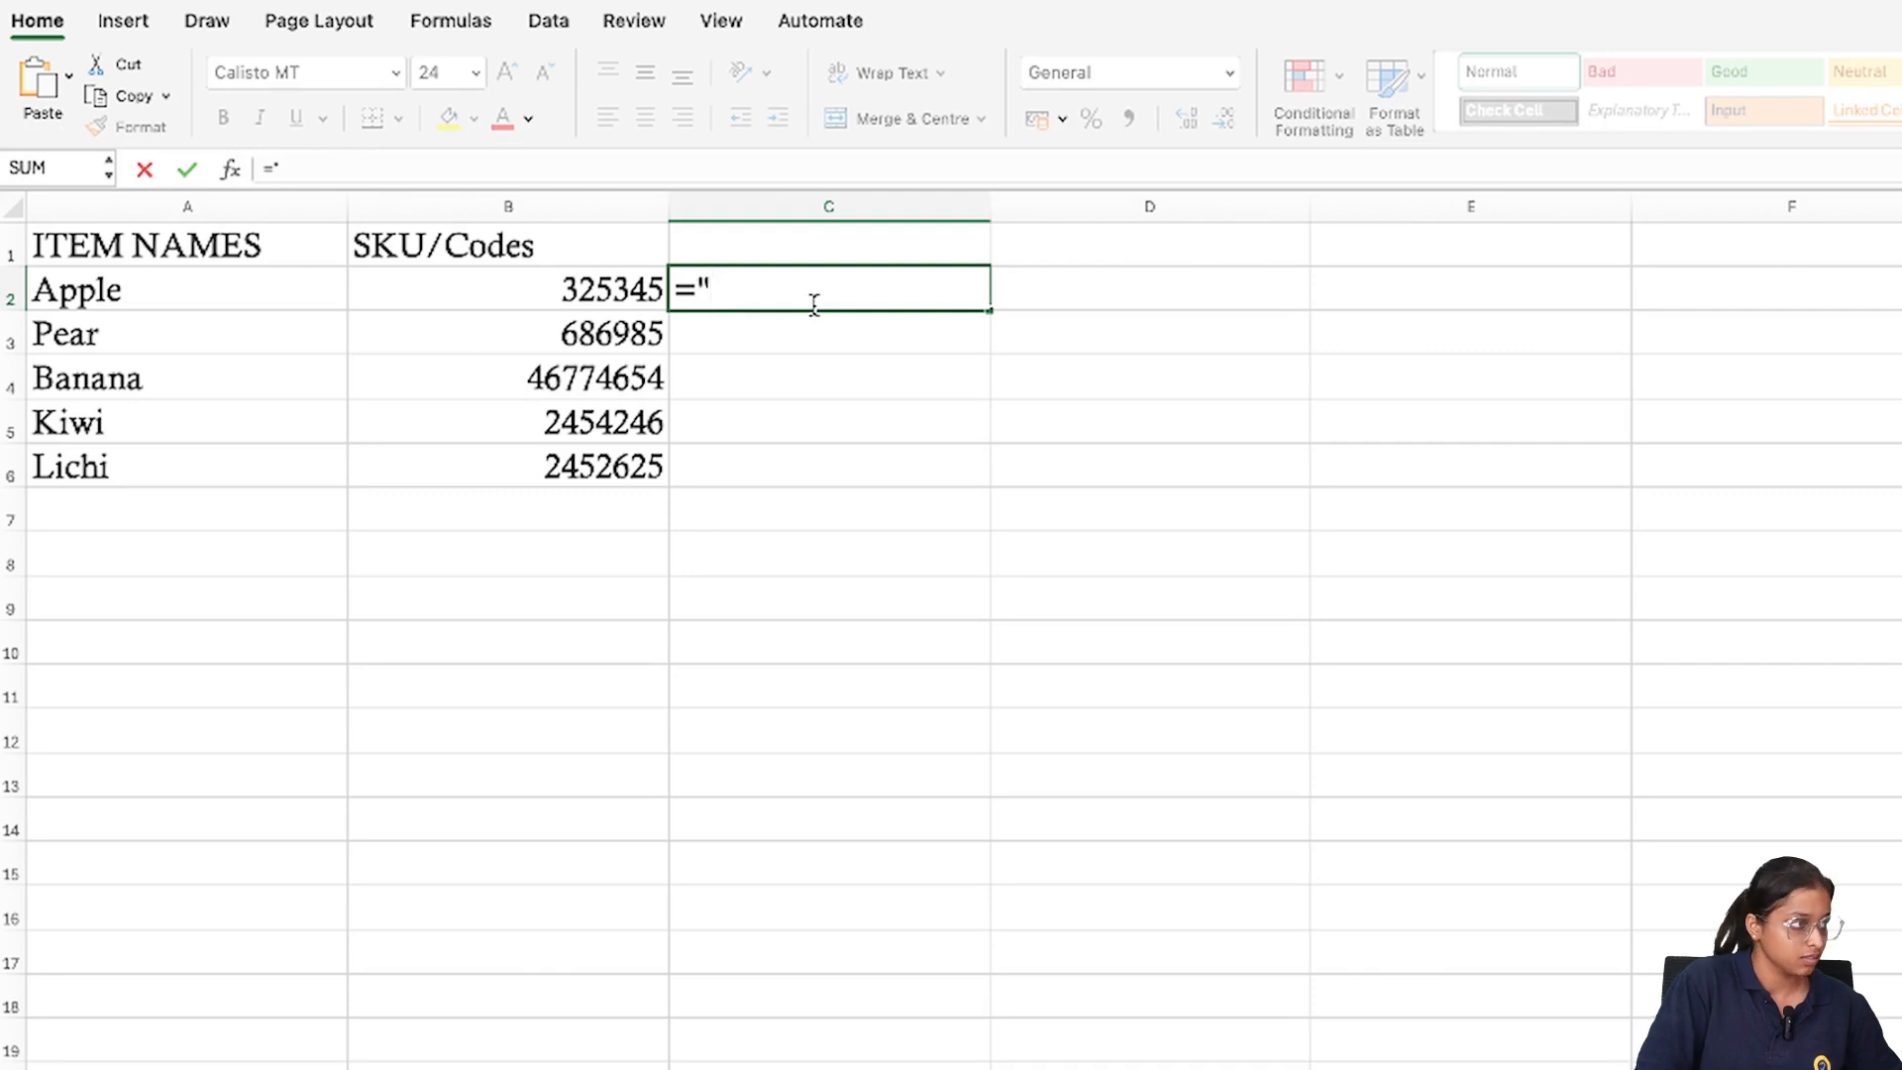
type("*\"")
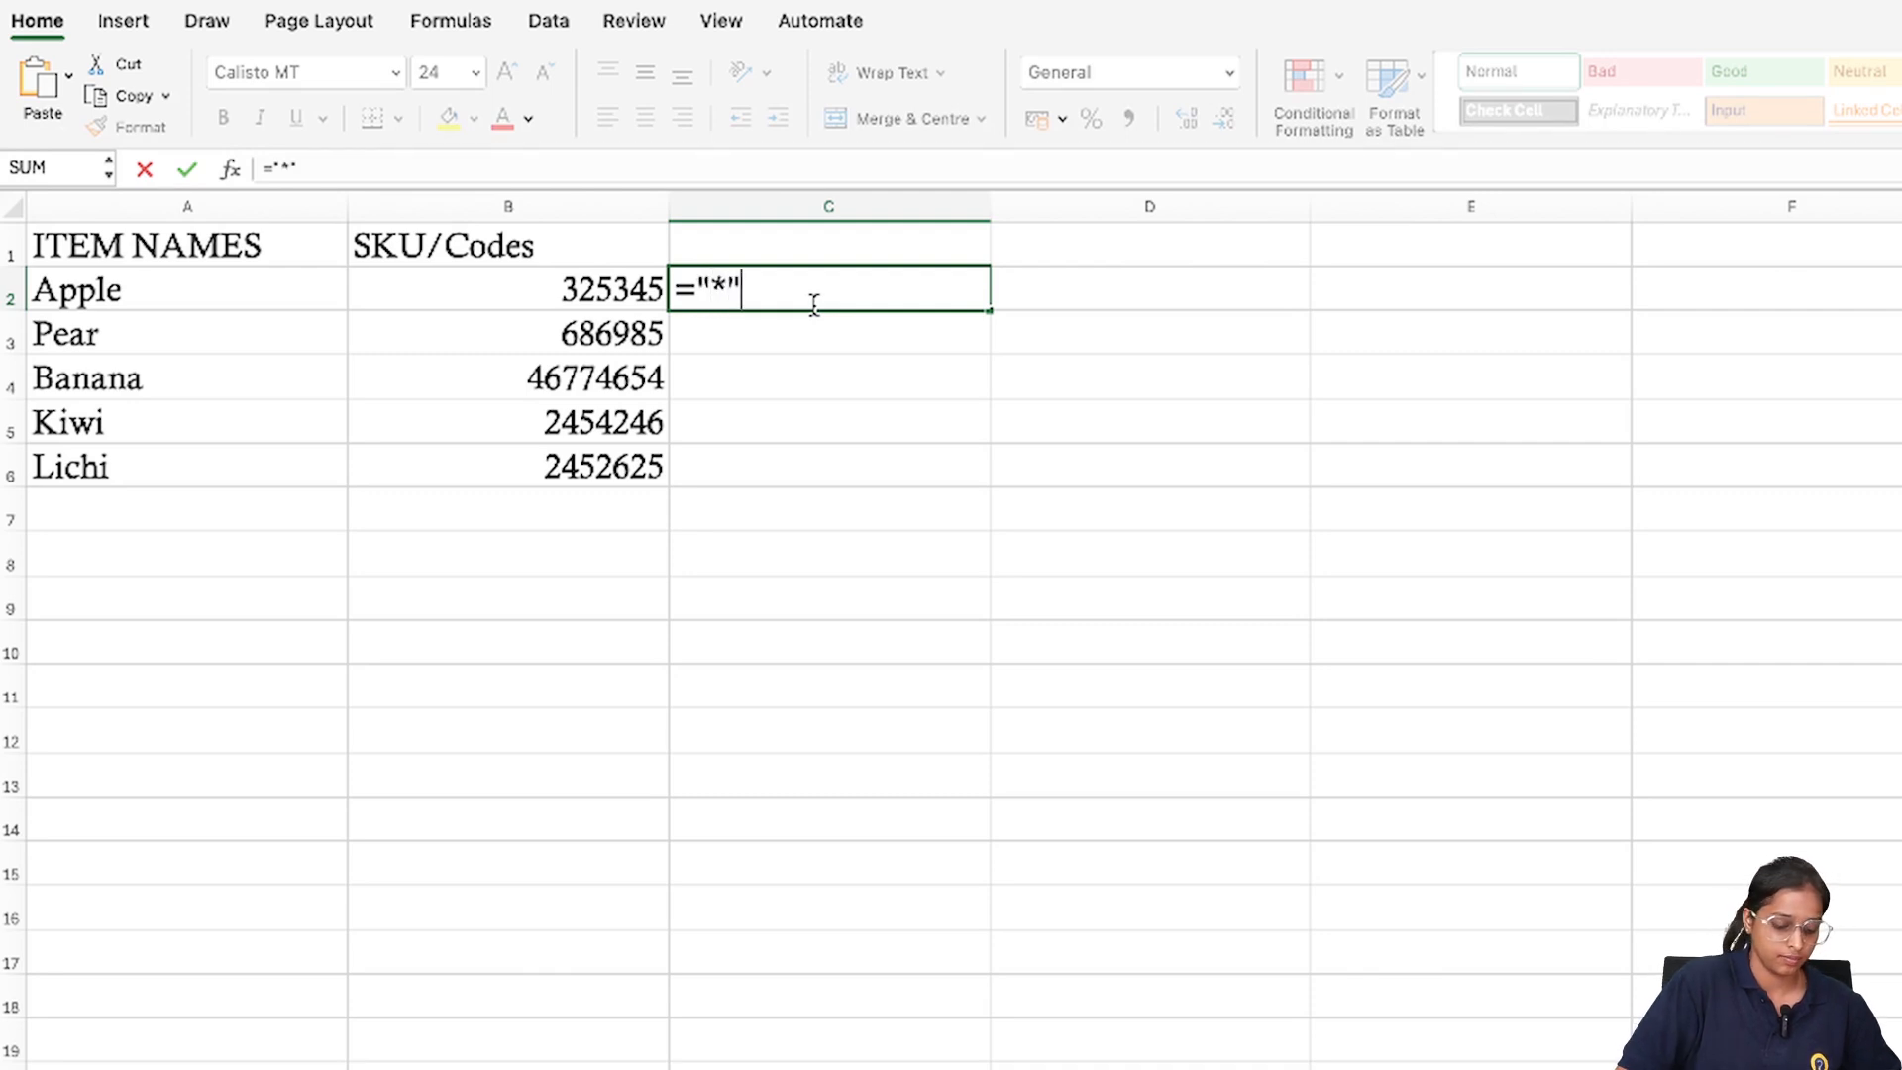
type("&")
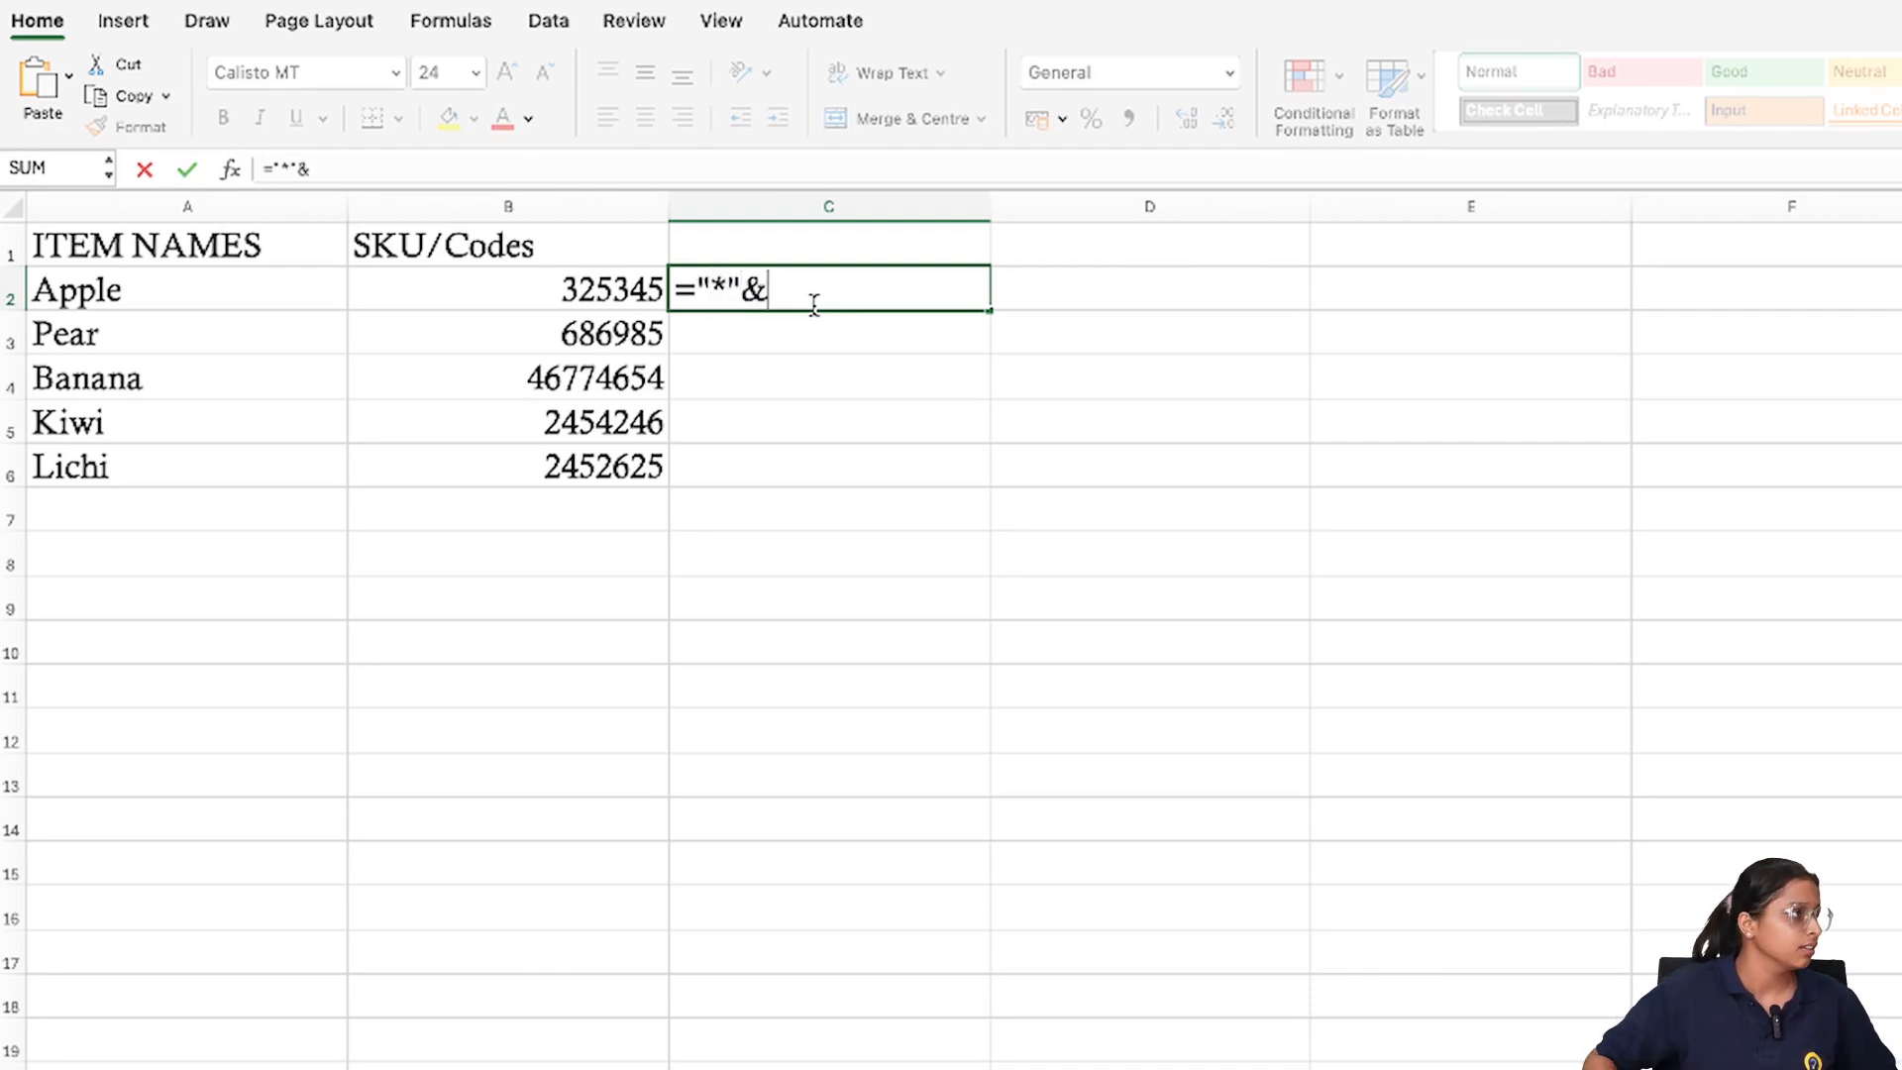
left_click(649, 293)
type("&\"*\"")
key("Return")
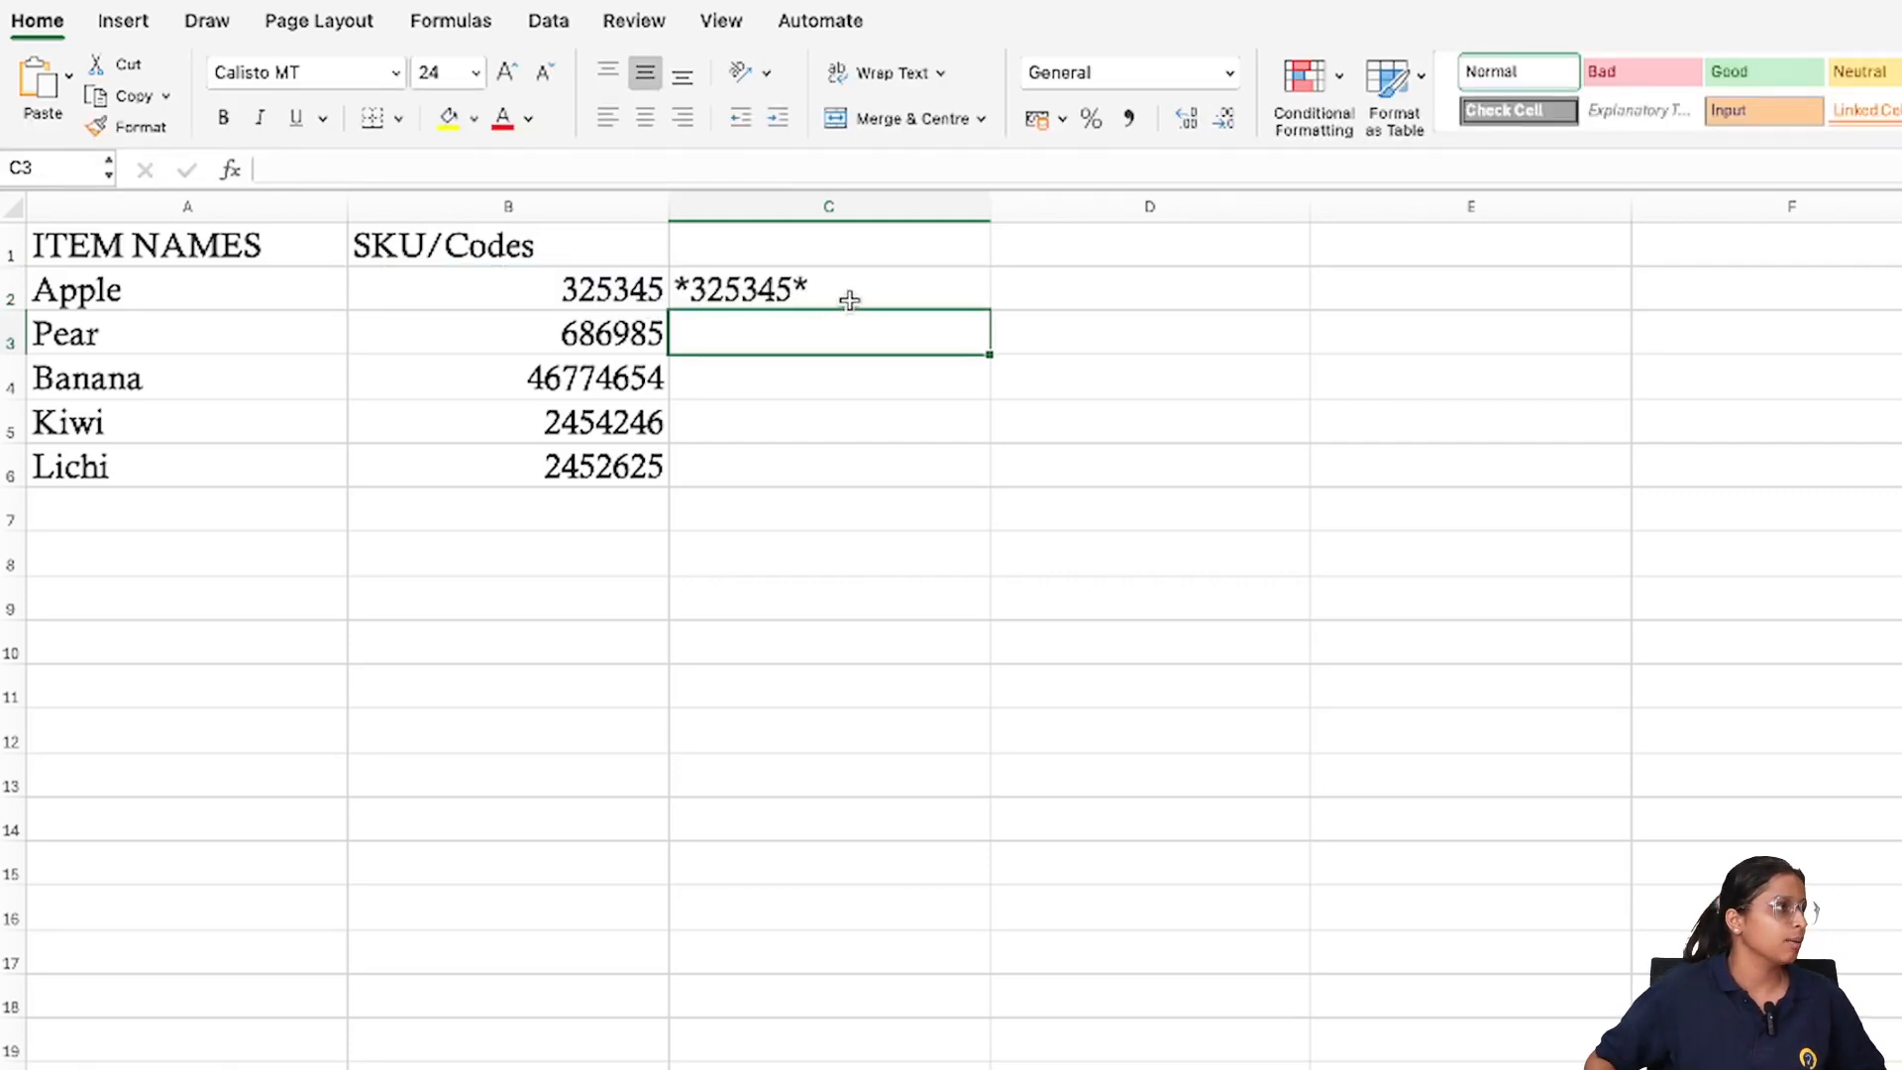
Fill the asterisk formula from C2 down to C6 for the remaining fruits
left_click(891, 295)
left_click_drag(990, 310, 985, 458)
double_click(911, 307)
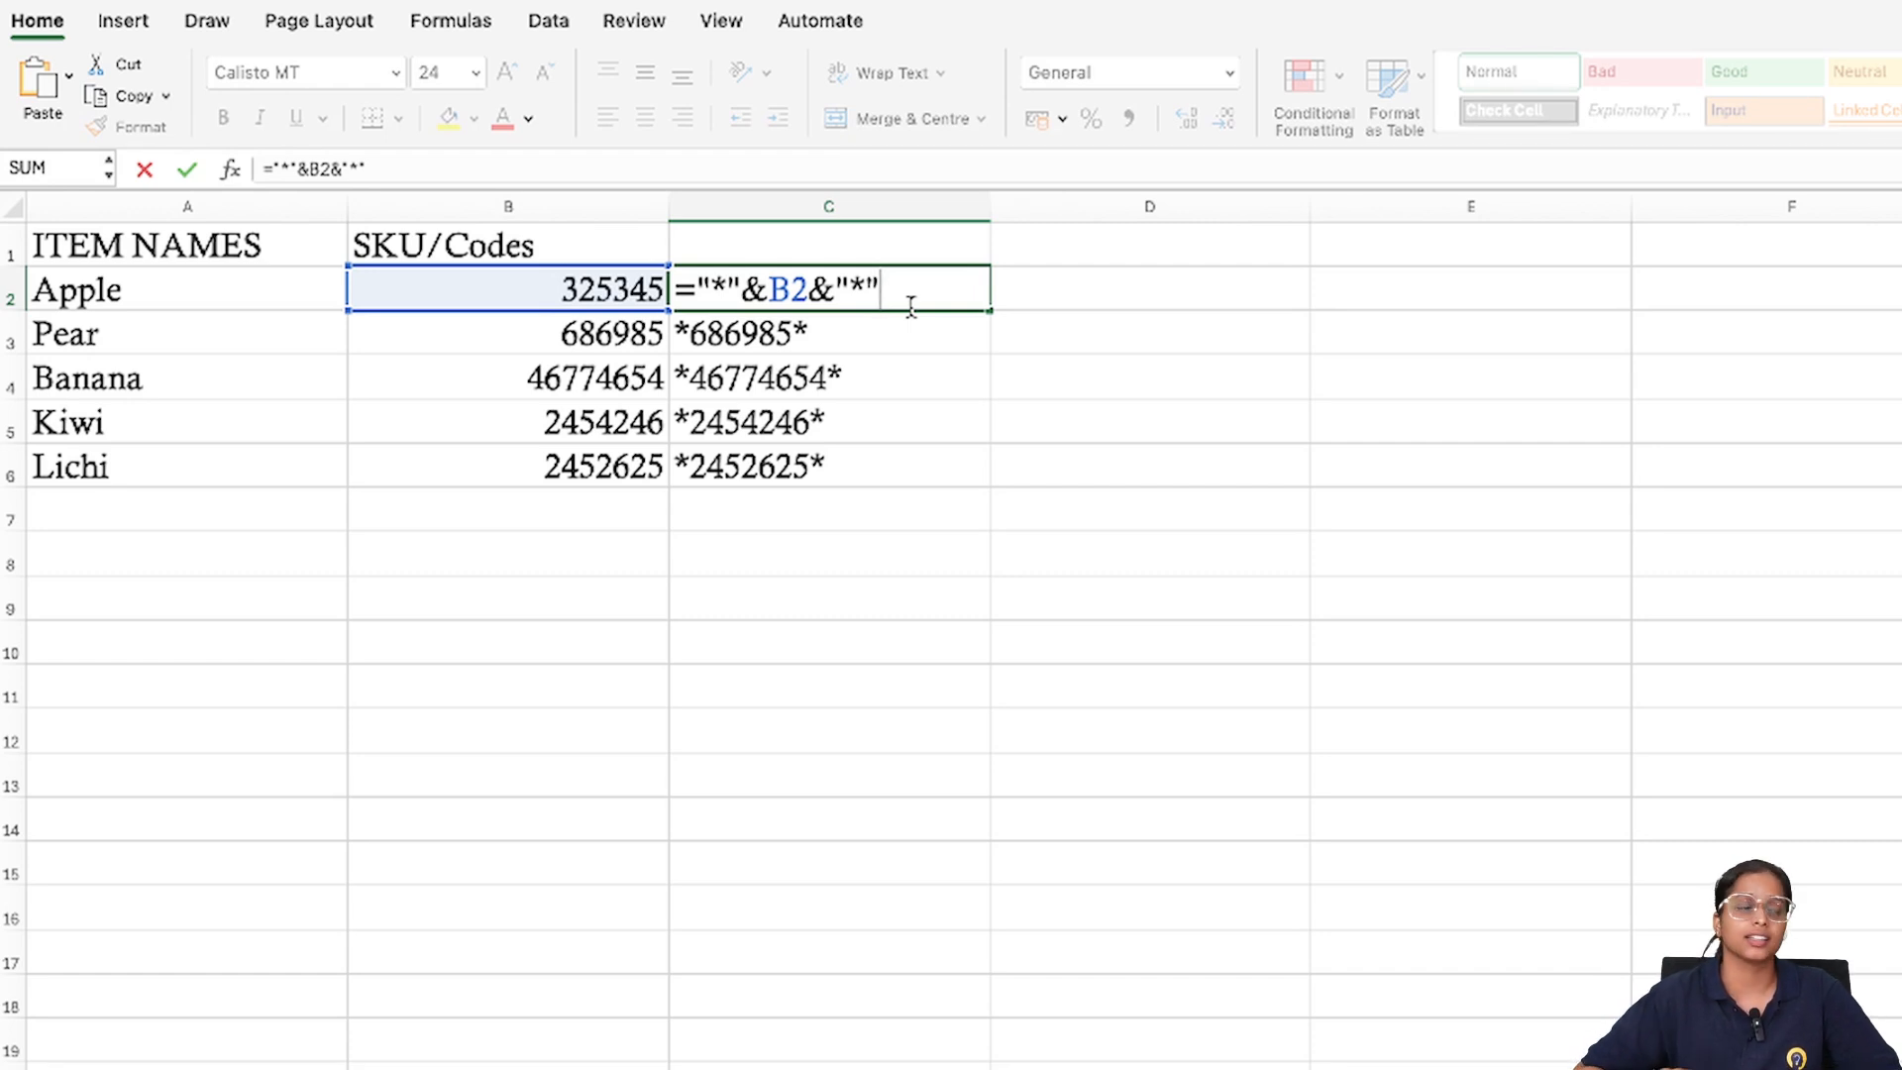
left_click(767, 207)
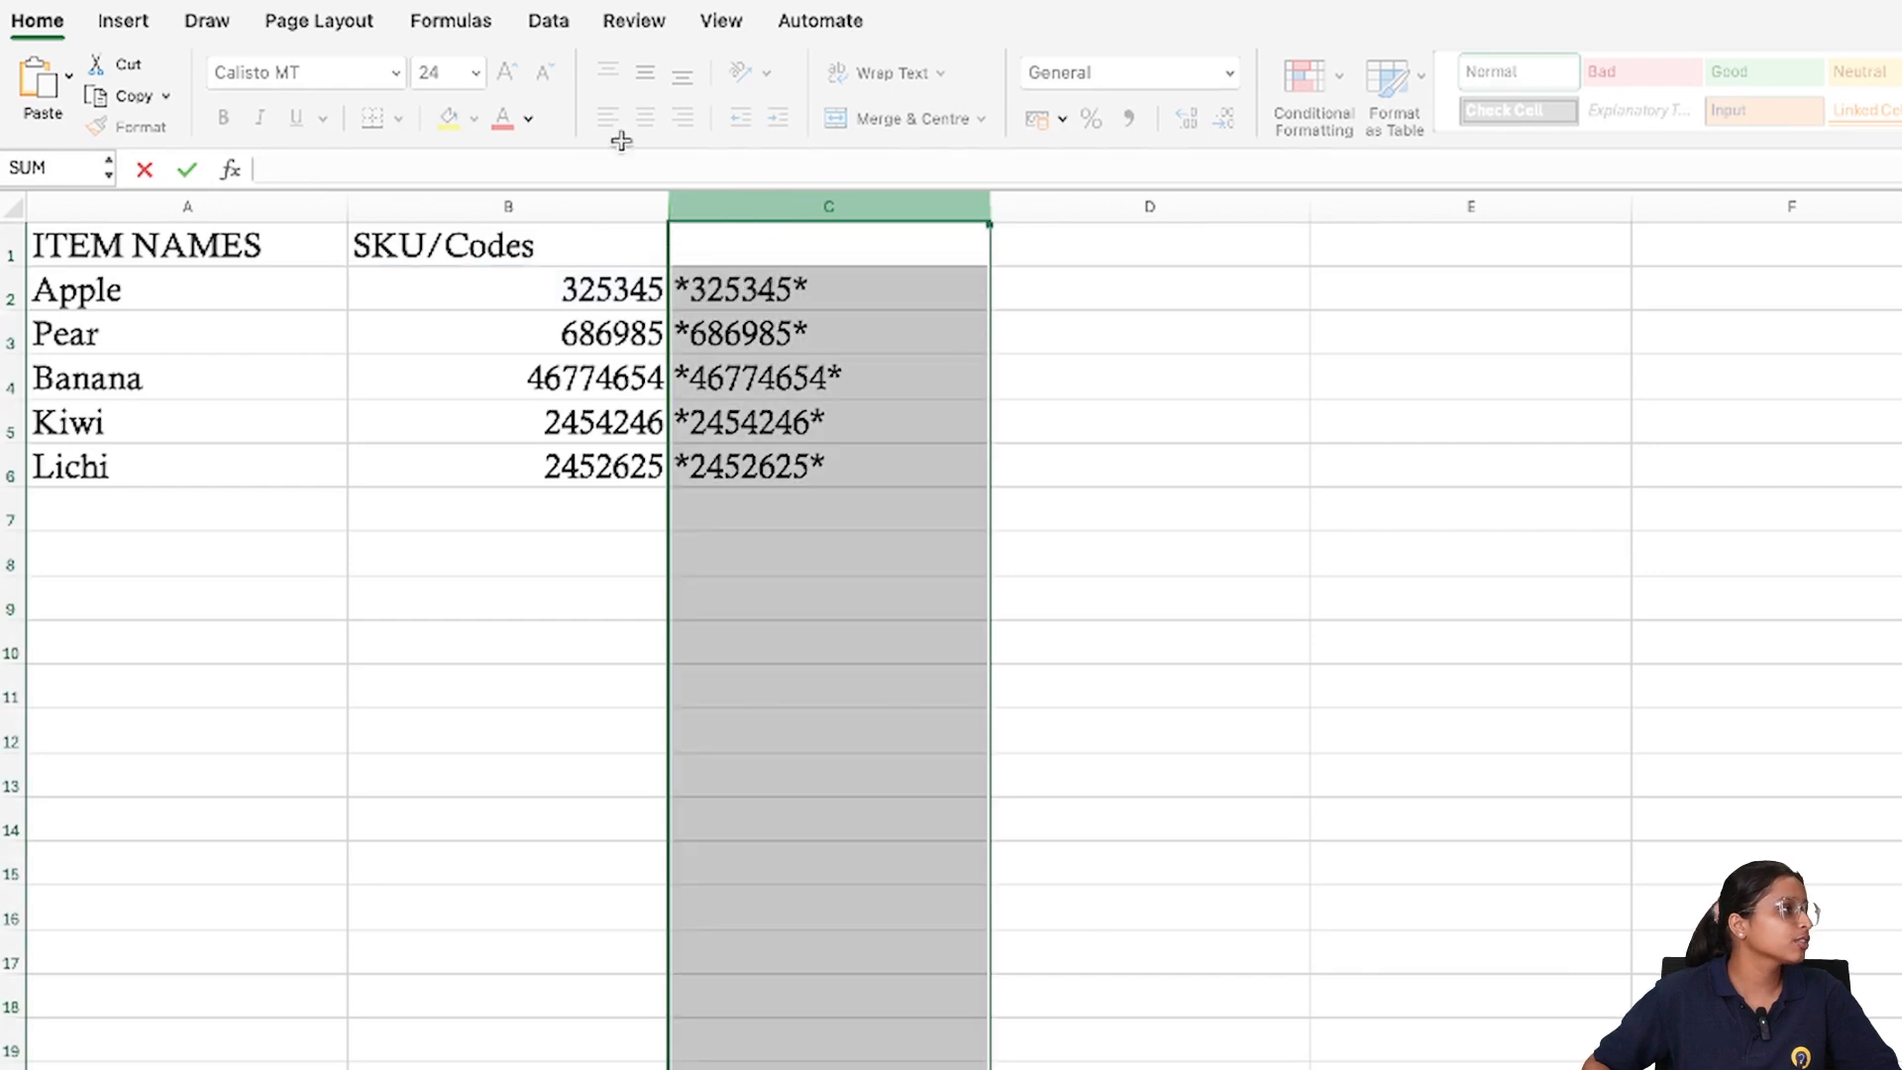
Enter the heading Barcode in C1 above the asterisk-wrapped codes
double_click(818, 247)
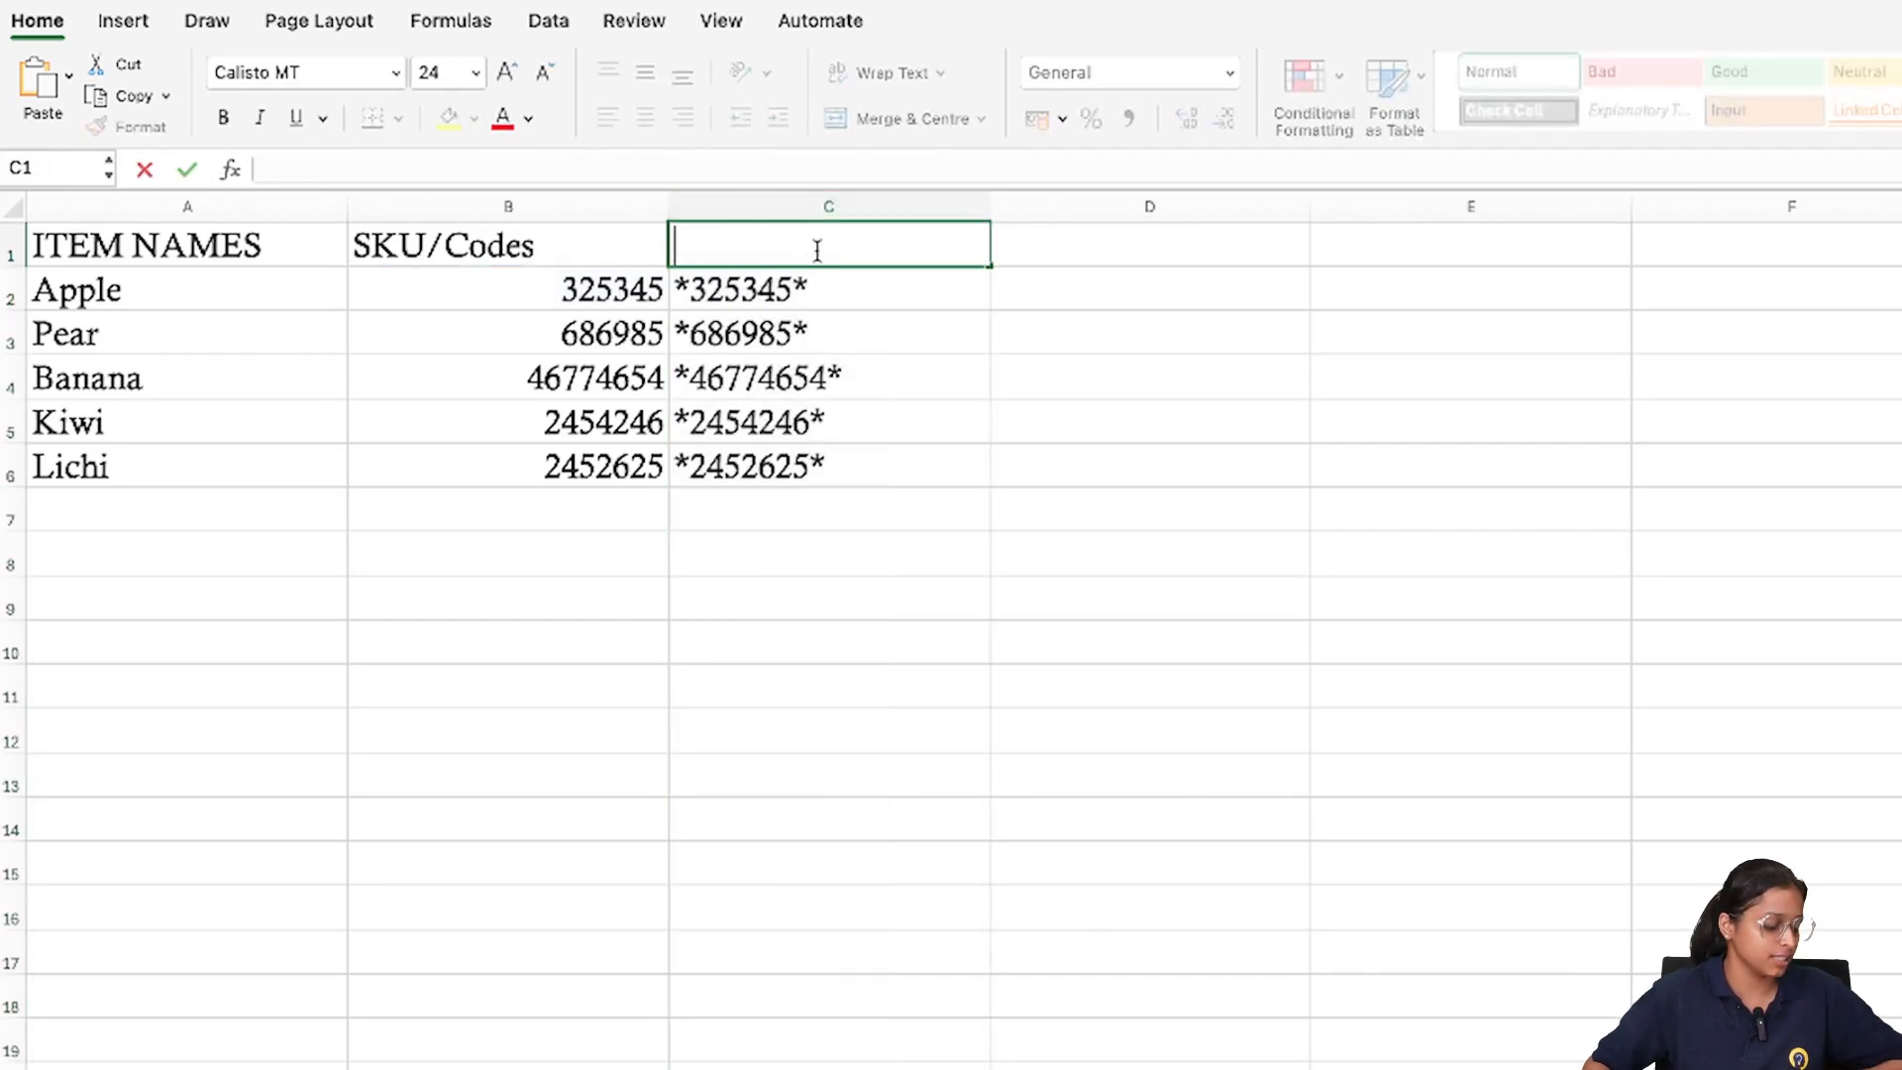
type("Bar")
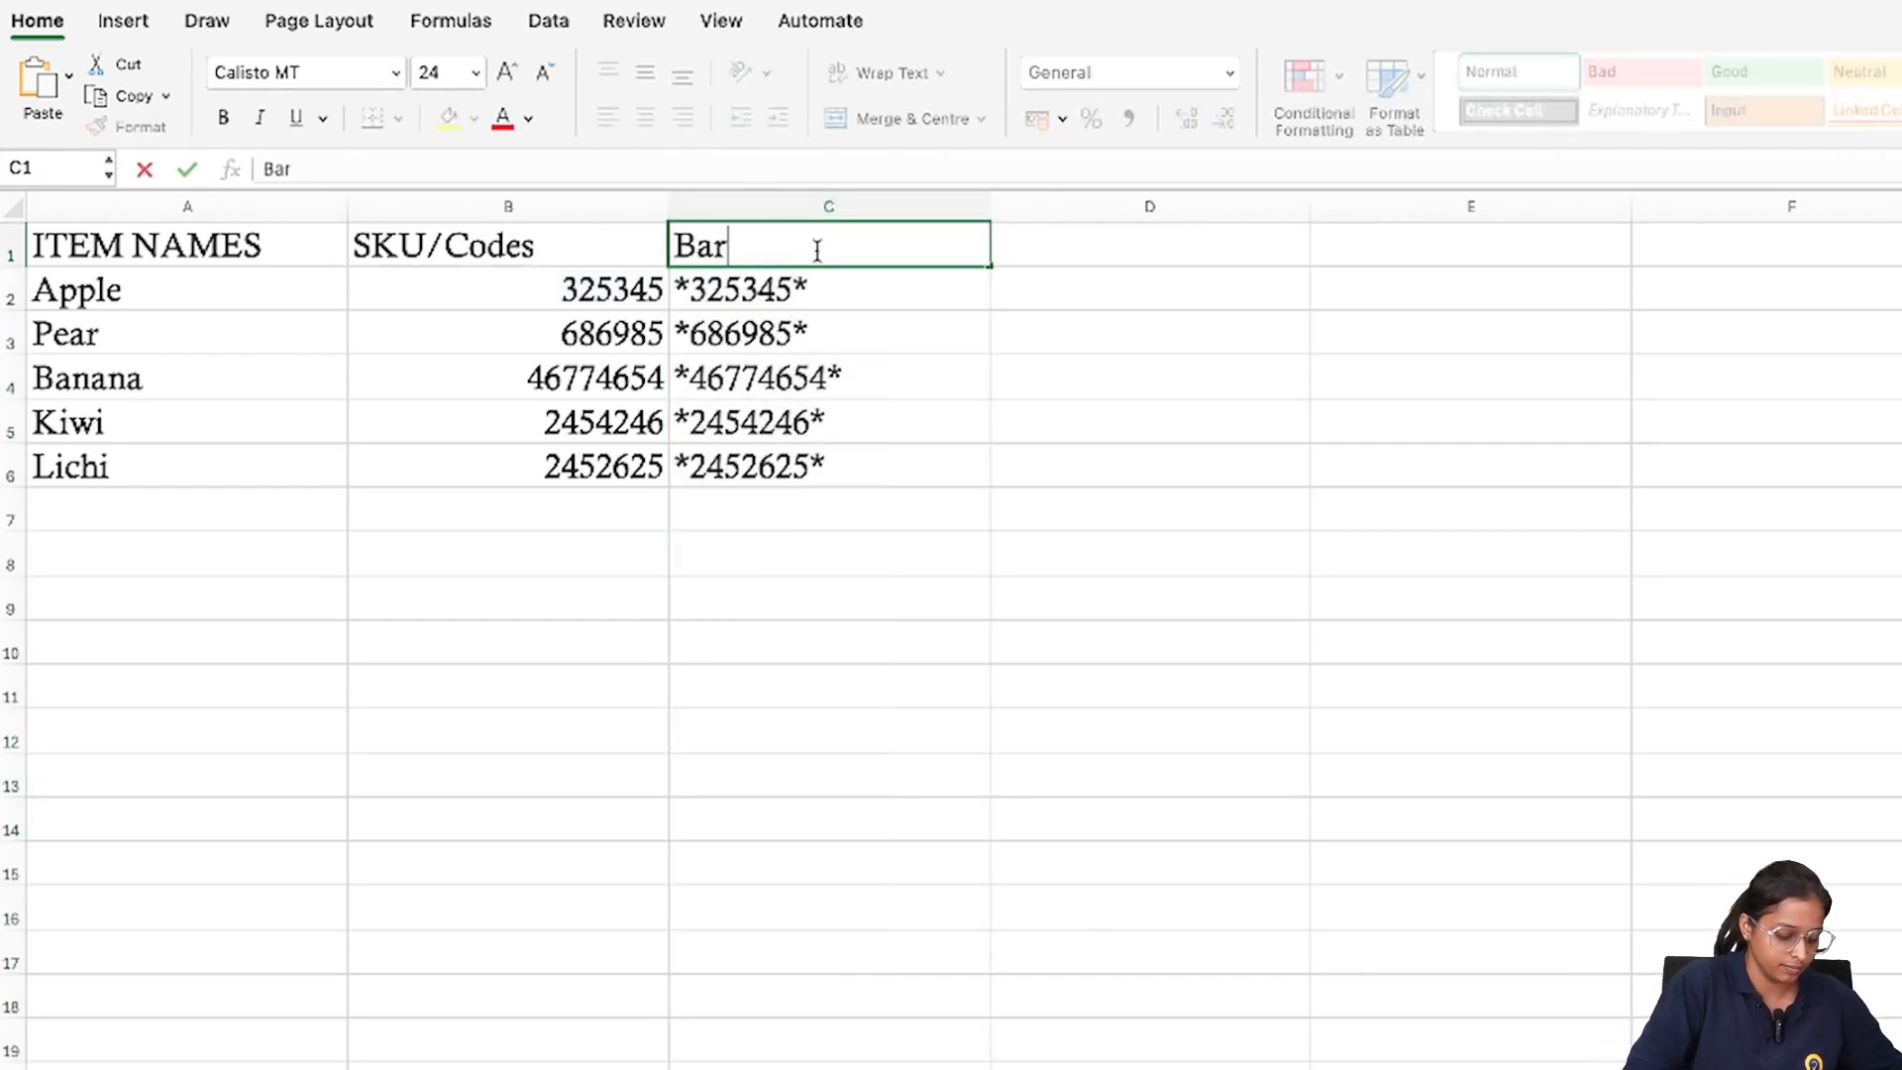
type("code")
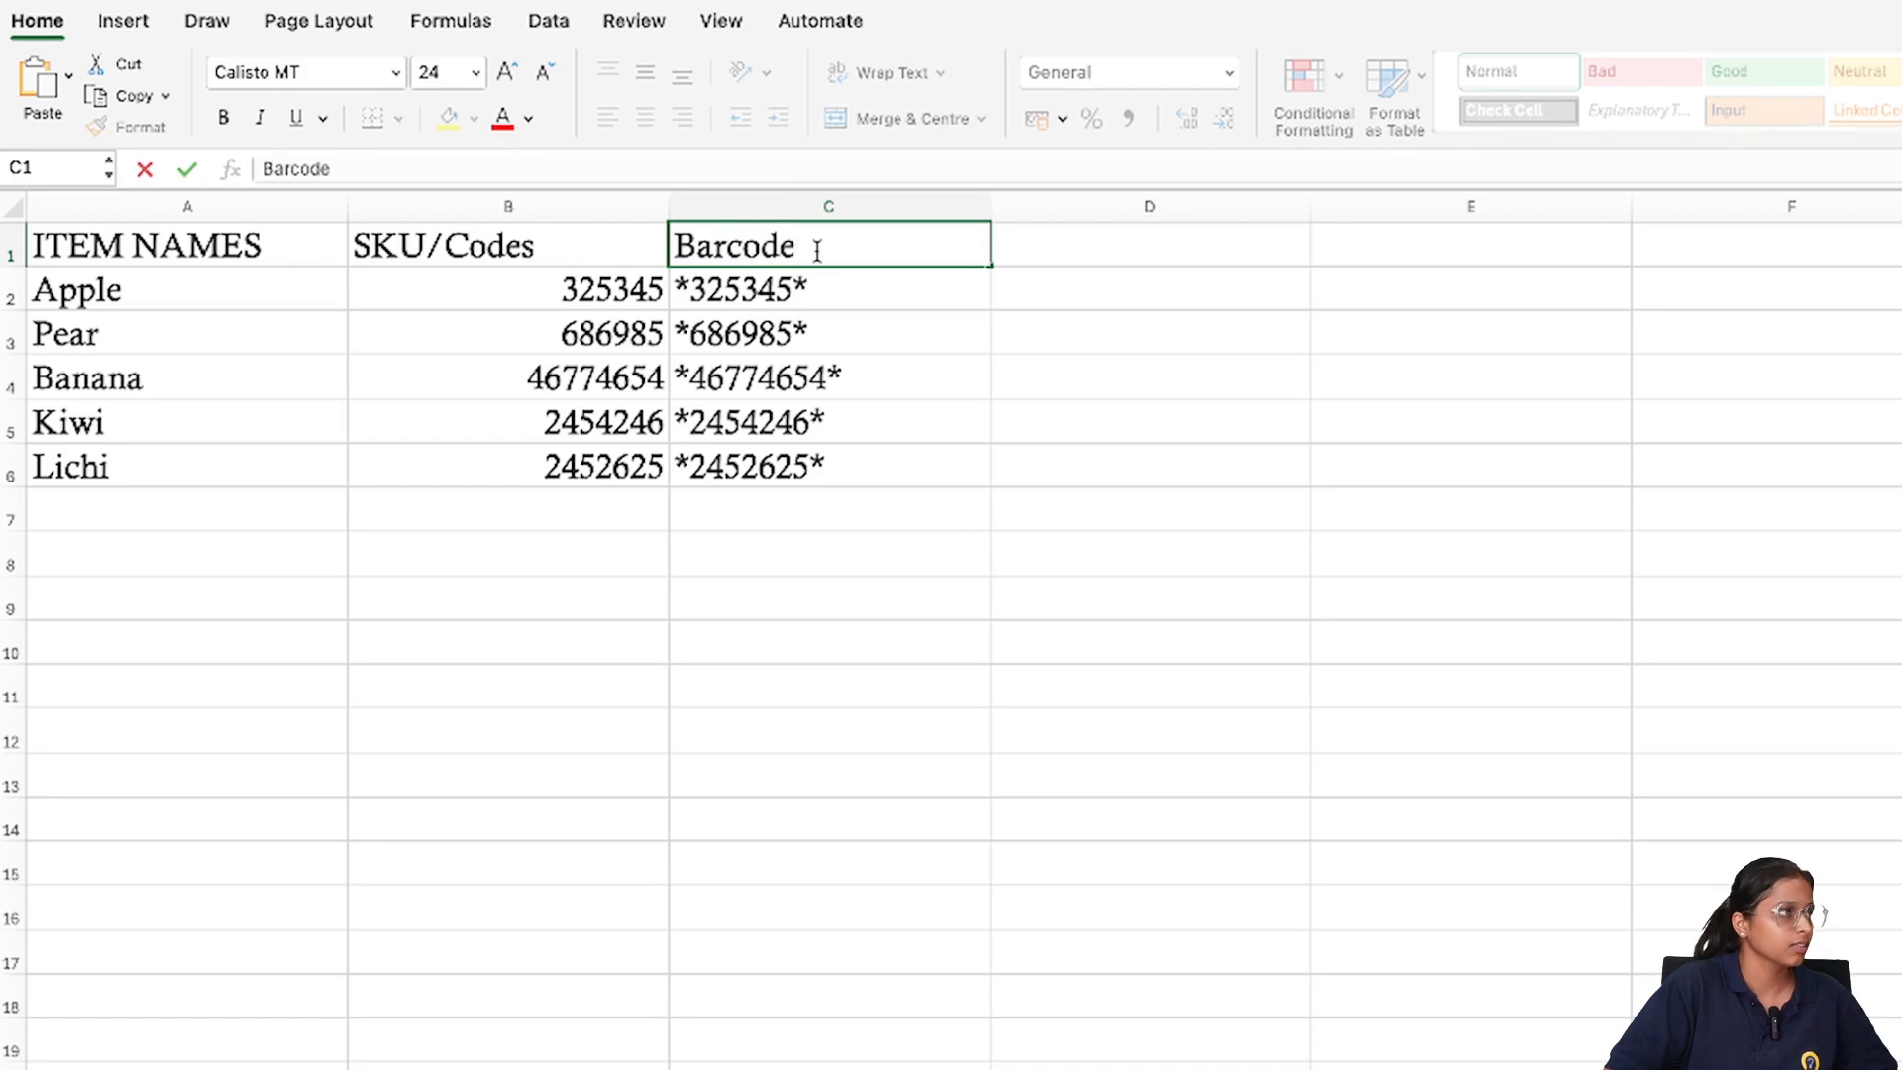
left_click(1015, 448)
Apply the IDAutomationHC39M Free Version font to C2:C6 to turn the wrapped codes into barcodes
left_click(820, 302)
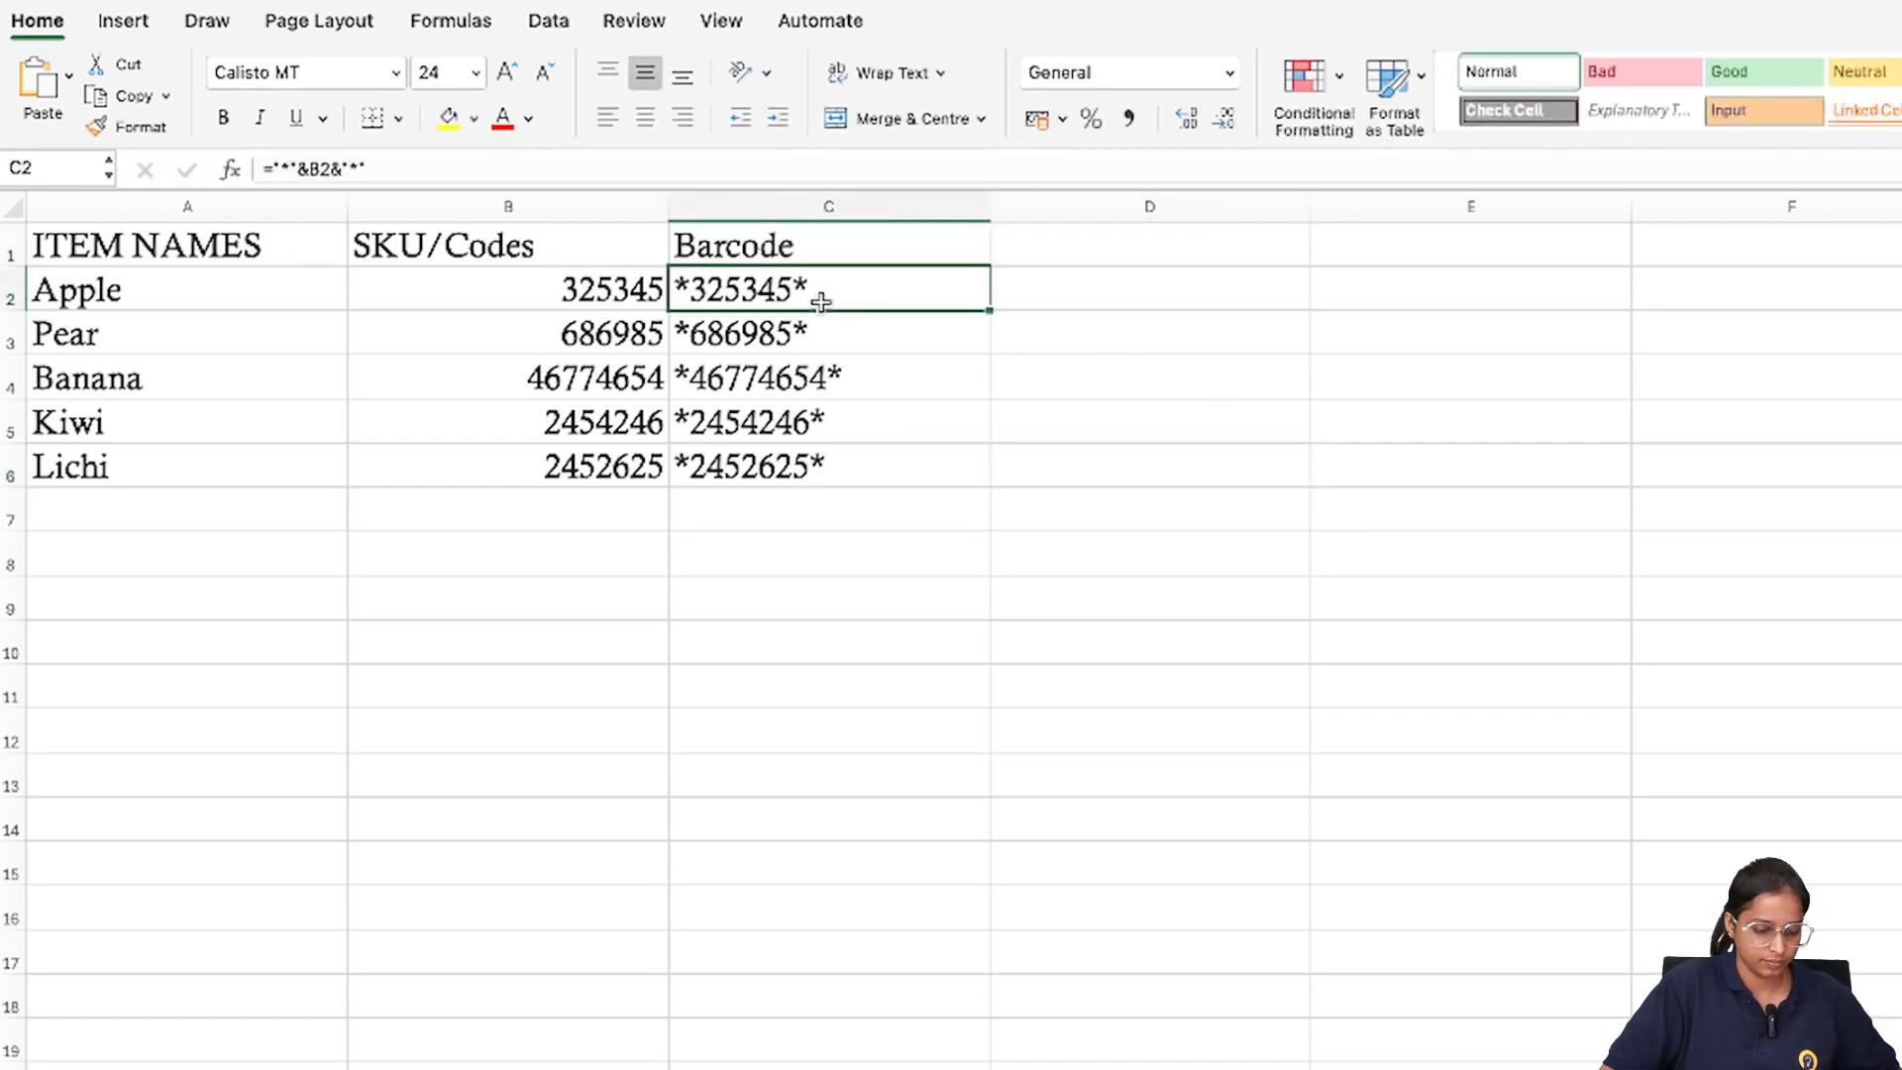
key("shift+Down")
key("shift+Down")
key("shift+Down")
key("shift+Down")
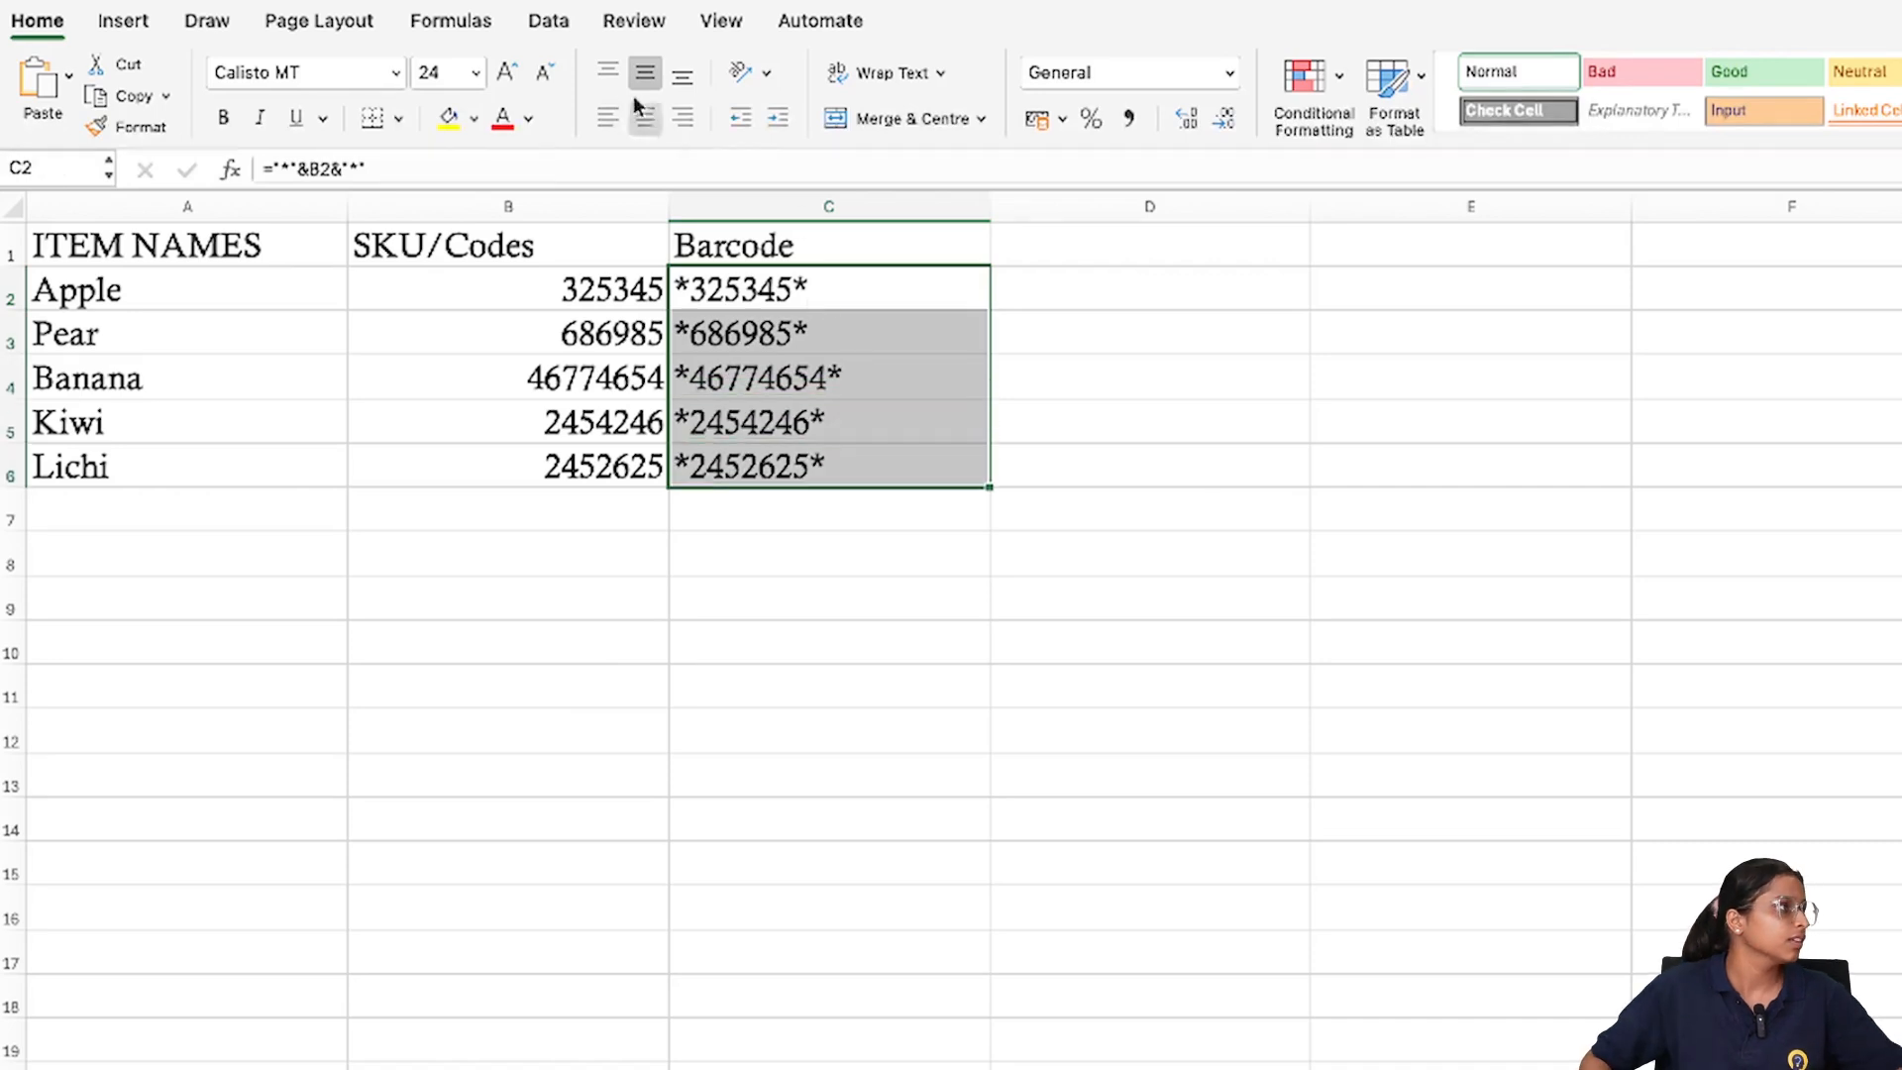
left_click(393, 74)
mouse_move(406, 398)
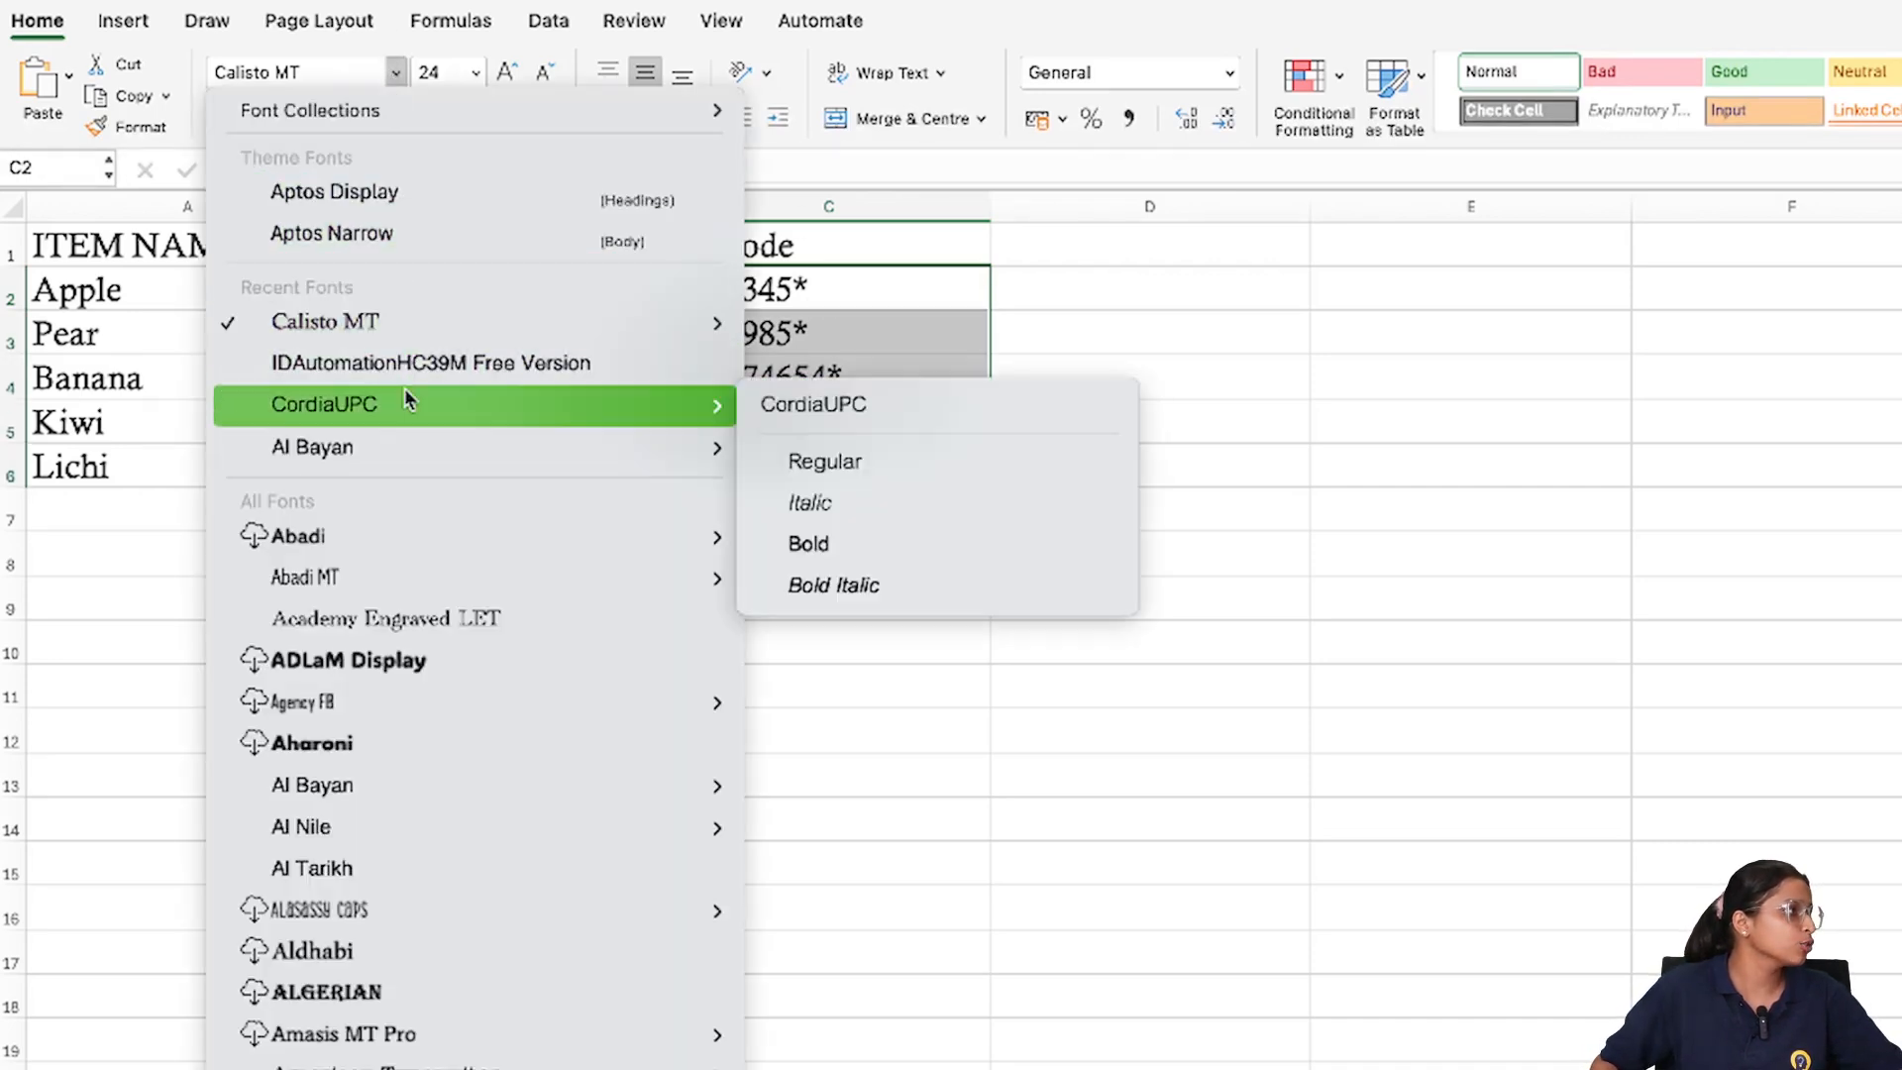
left_click(543, 371)
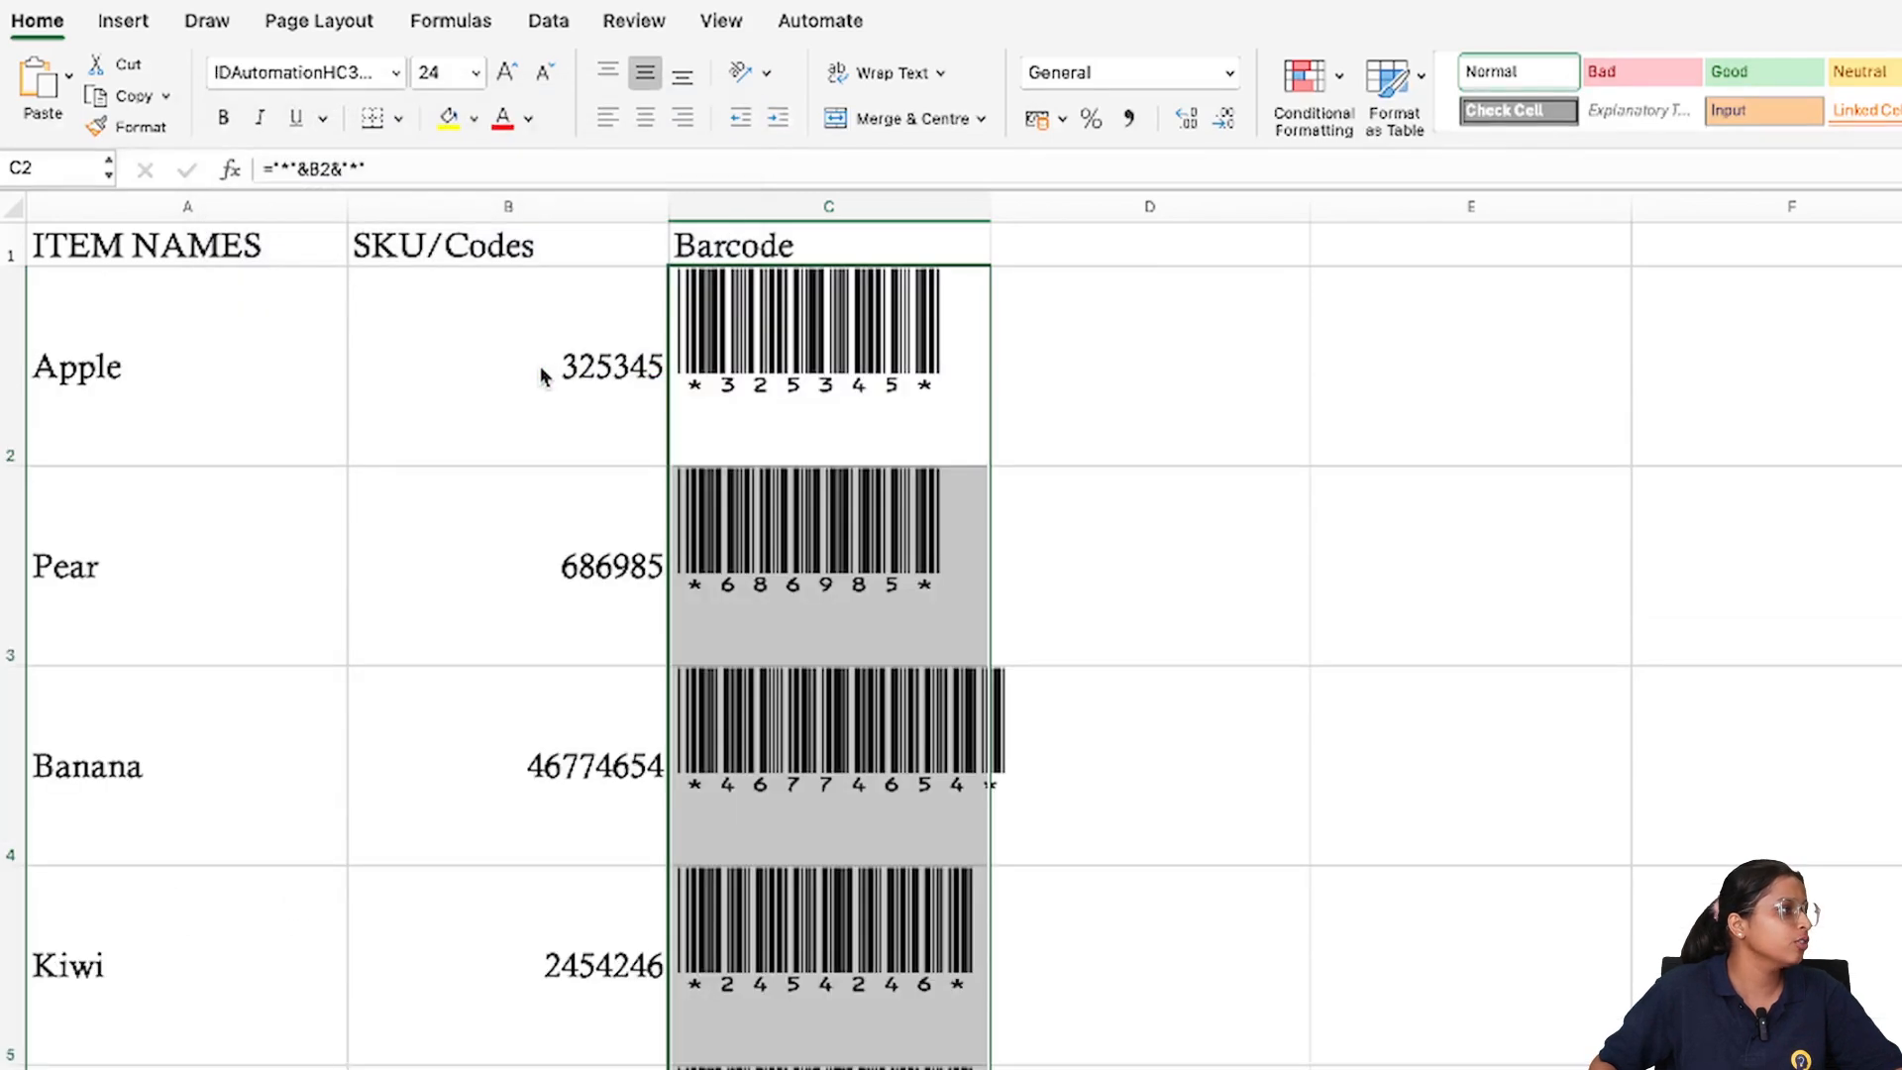
left_click(1216, 537)
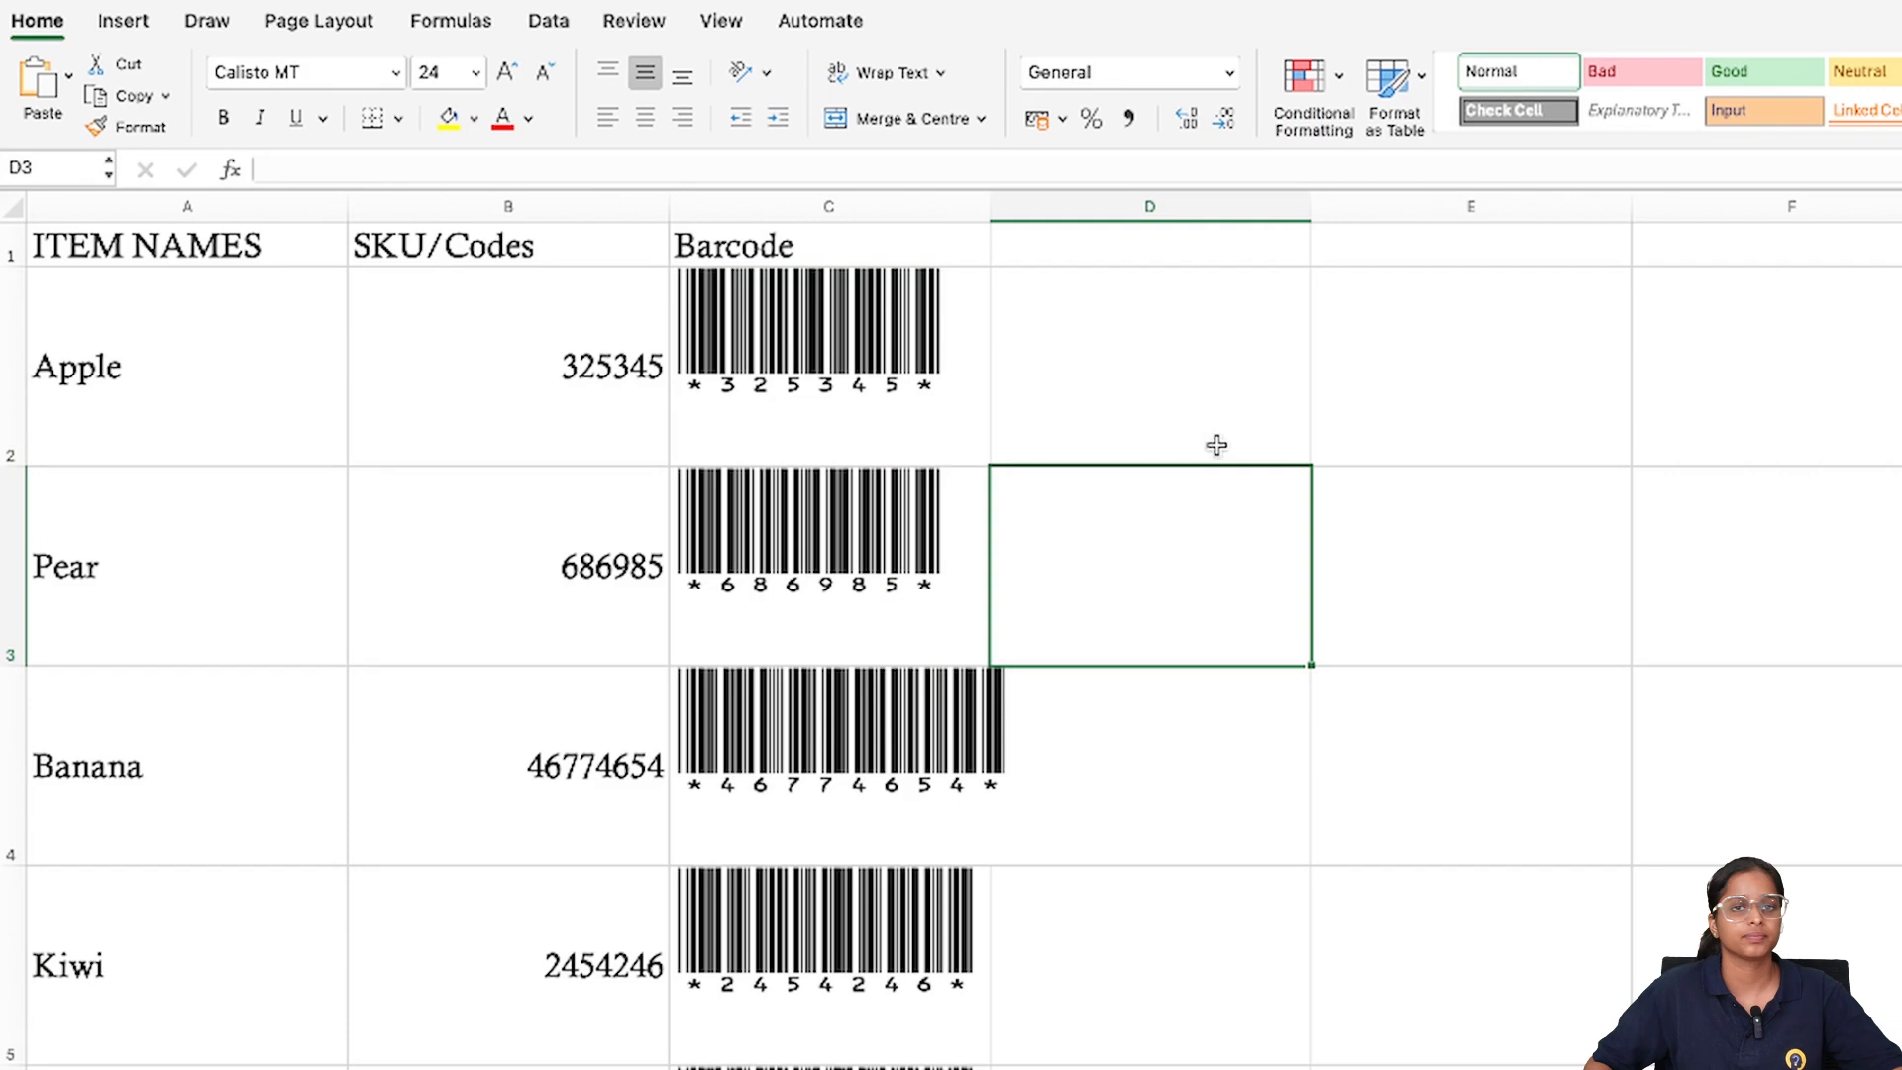